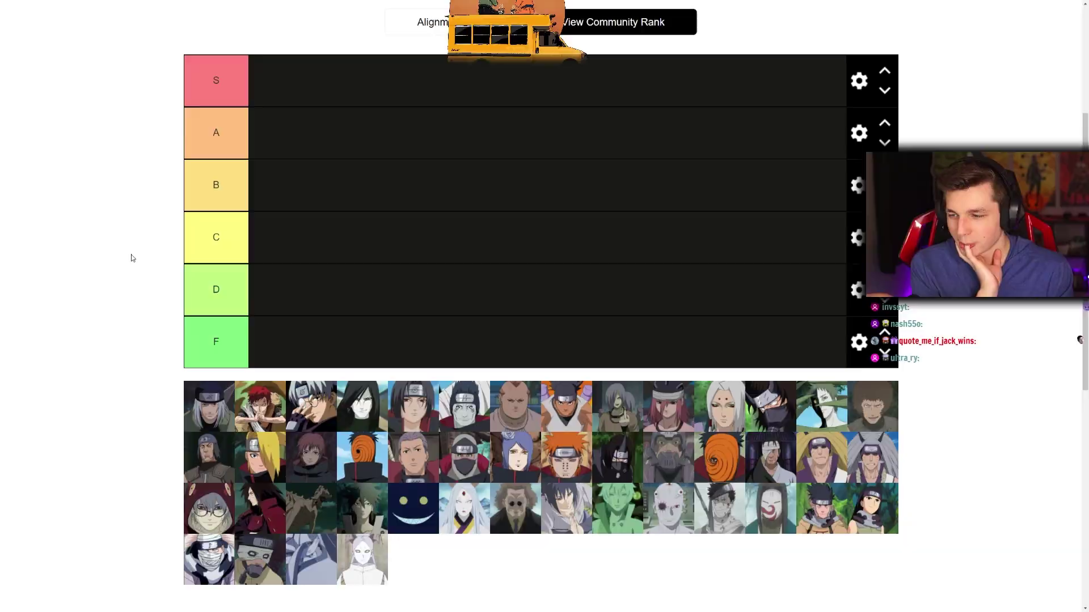
# - Place the glasses-wearing Kabuto in tier C and the pale, long-haired Orochimaru in tier S
pyautogui.moveTo(210, 406); pyautogui.dragTo(362, 406)
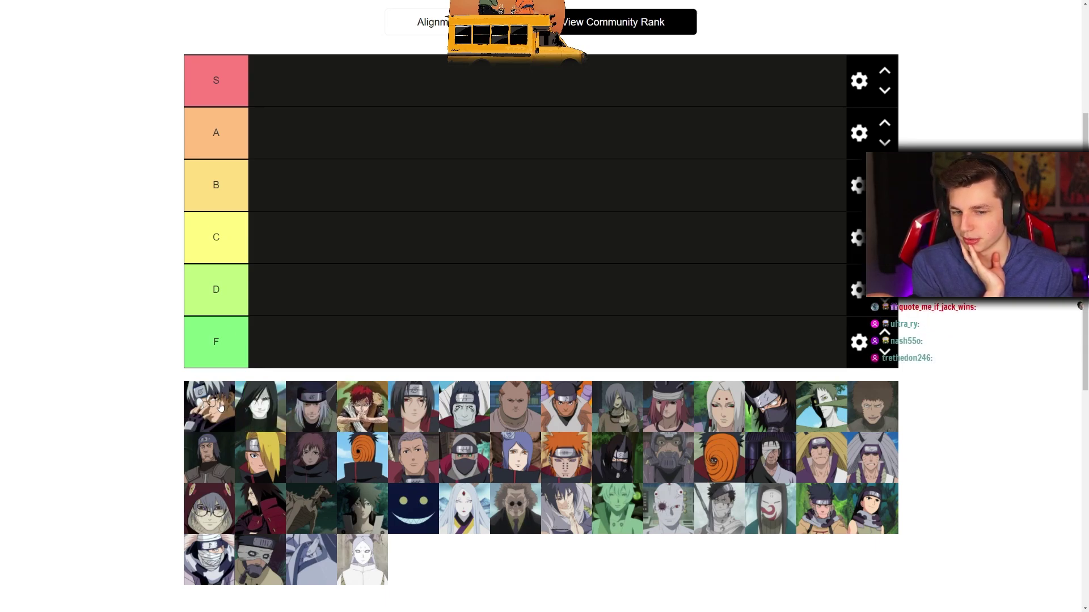
pyautogui.rightClick(119, 368)
pyautogui.click(97, 365)
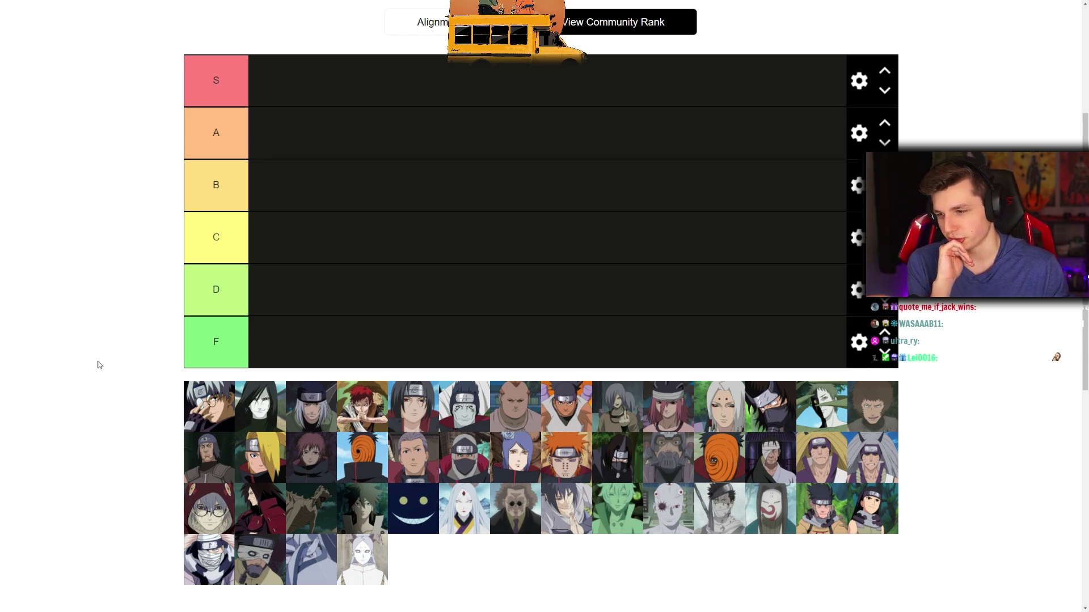
pyautogui.moveTo(193, 403); pyautogui.dragTo(291, 242)
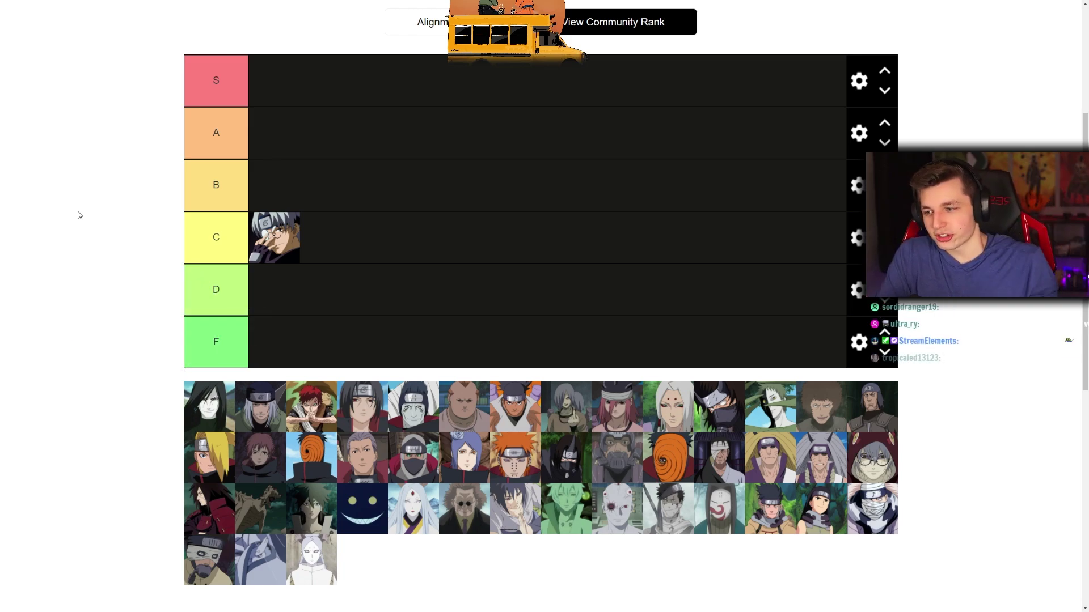
pyautogui.moveTo(201, 402); pyautogui.dragTo(270, 83)
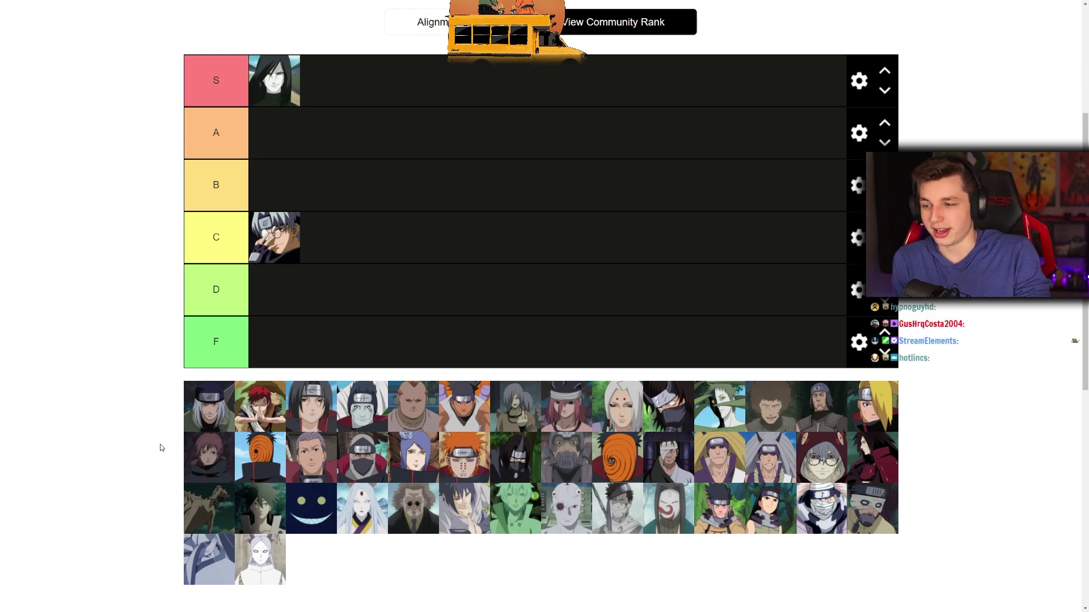
# - Place the silver-haired ninja with the dark headband in tier D
pyautogui.moveTo(212, 406); pyautogui.dragTo(202, 402)
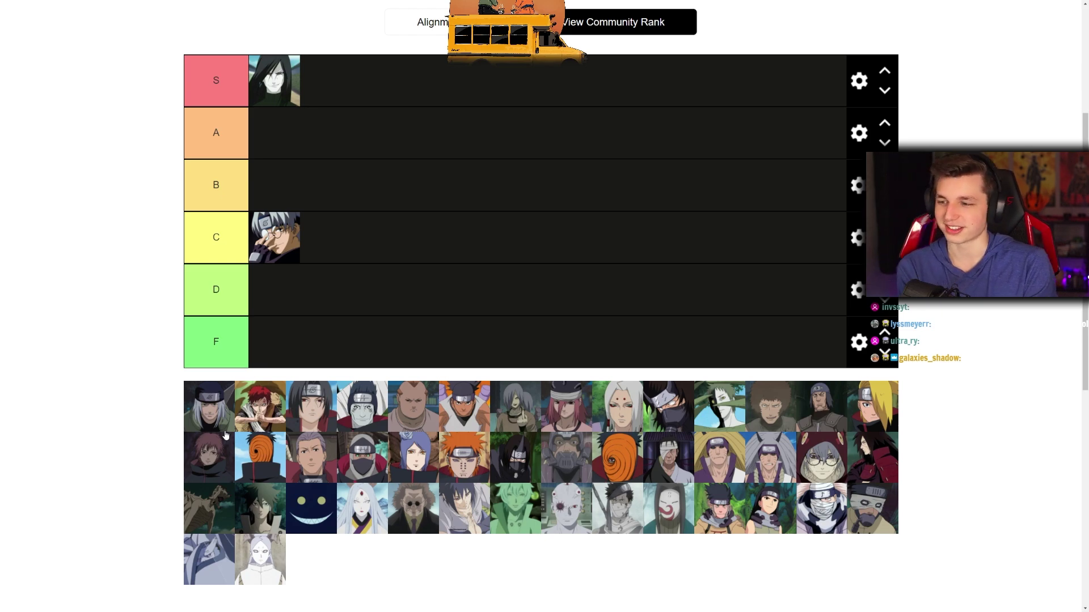
pyautogui.moveTo(207, 412); pyautogui.dragTo(274, 290)
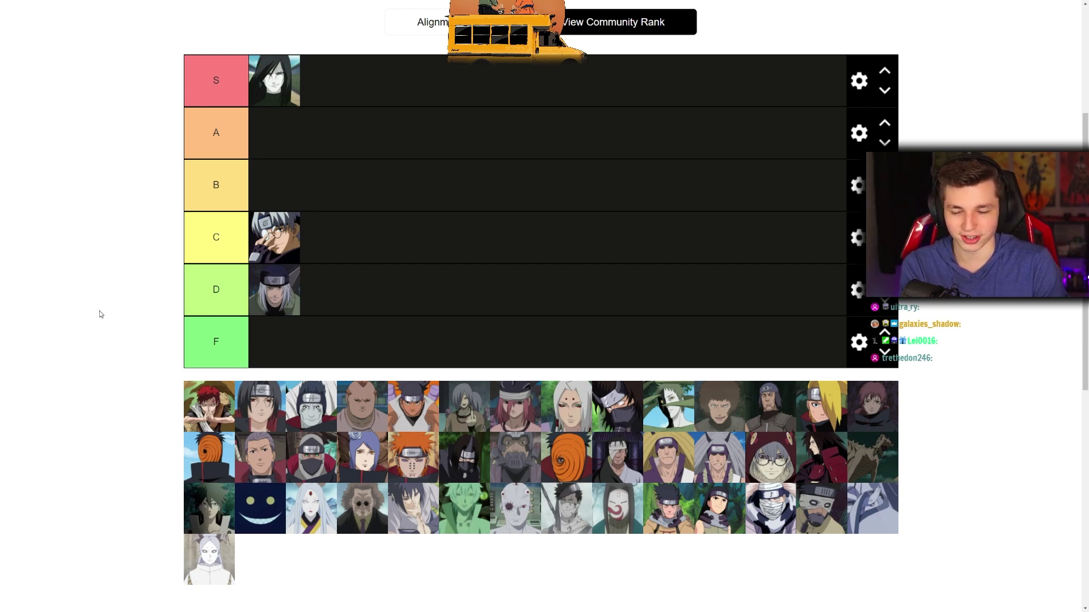
pyautogui.moveTo(275, 301); pyautogui.dragTo(326, 237)
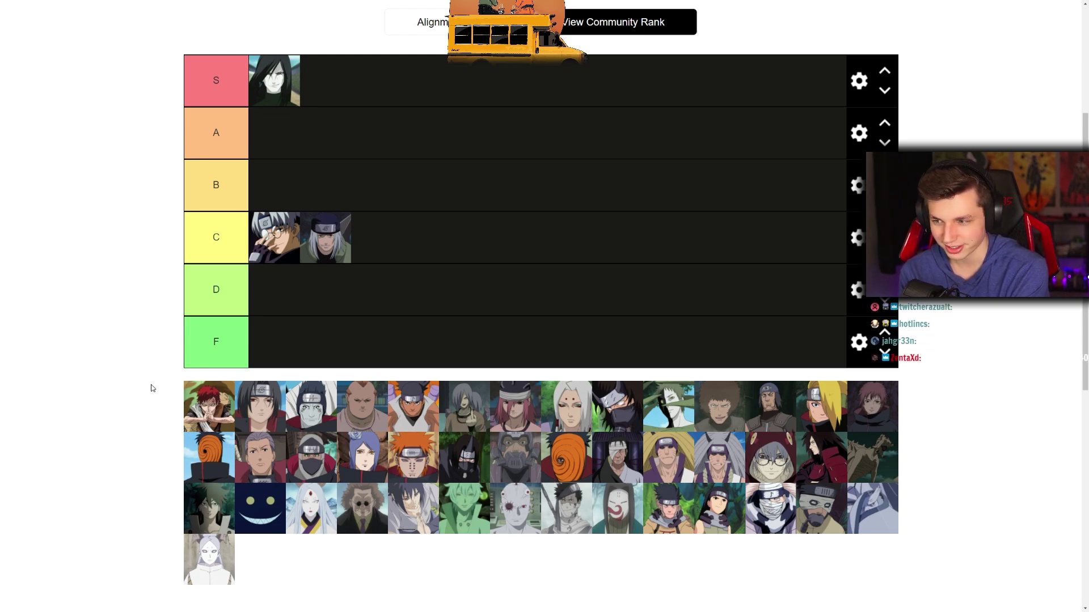
pyautogui.moveTo(325, 238); pyautogui.dragTo(274, 288)
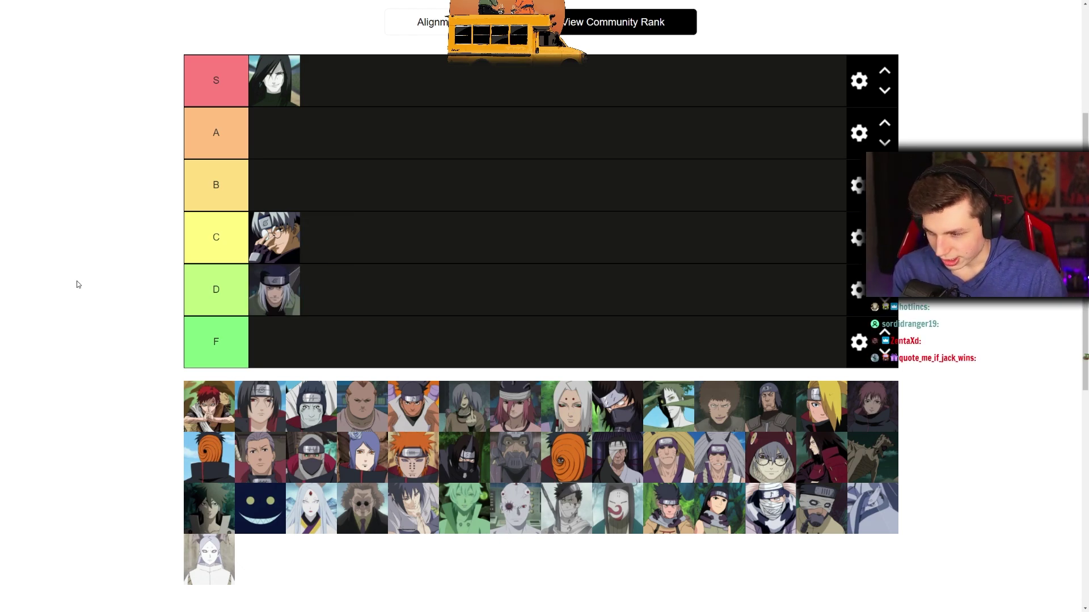
# - Rank Itachi in tier S and blue-skinned Kisame in tier A, and move red-haired Gaara to the end of the unranked pool
pyautogui.moveTo(260, 407); pyautogui.dragTo(326, 84)
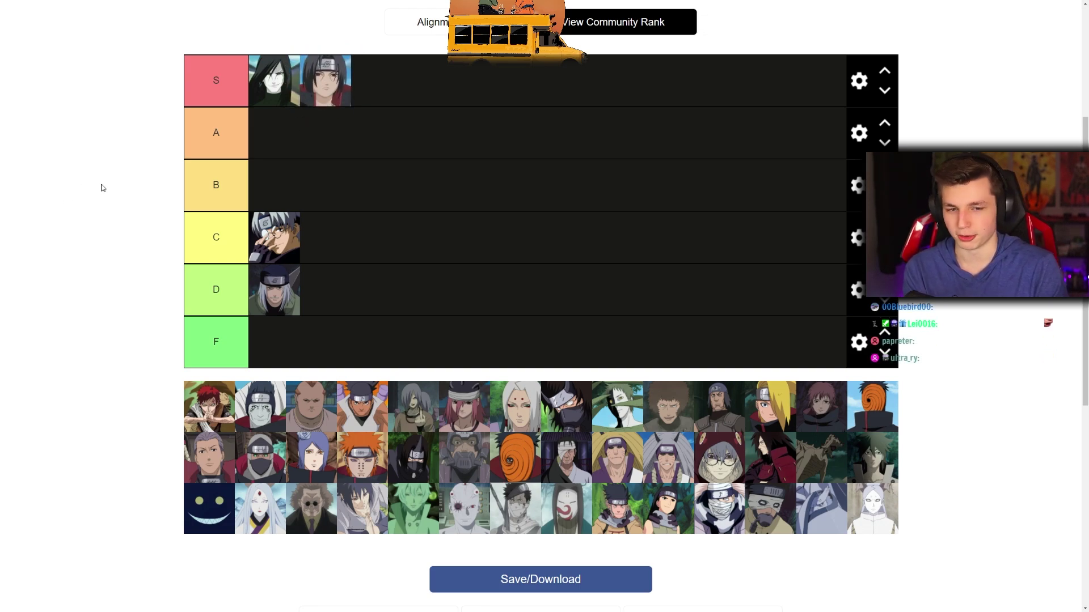
pyautogui.rightClick(121, 380)
pyautogui.click(67, 373)
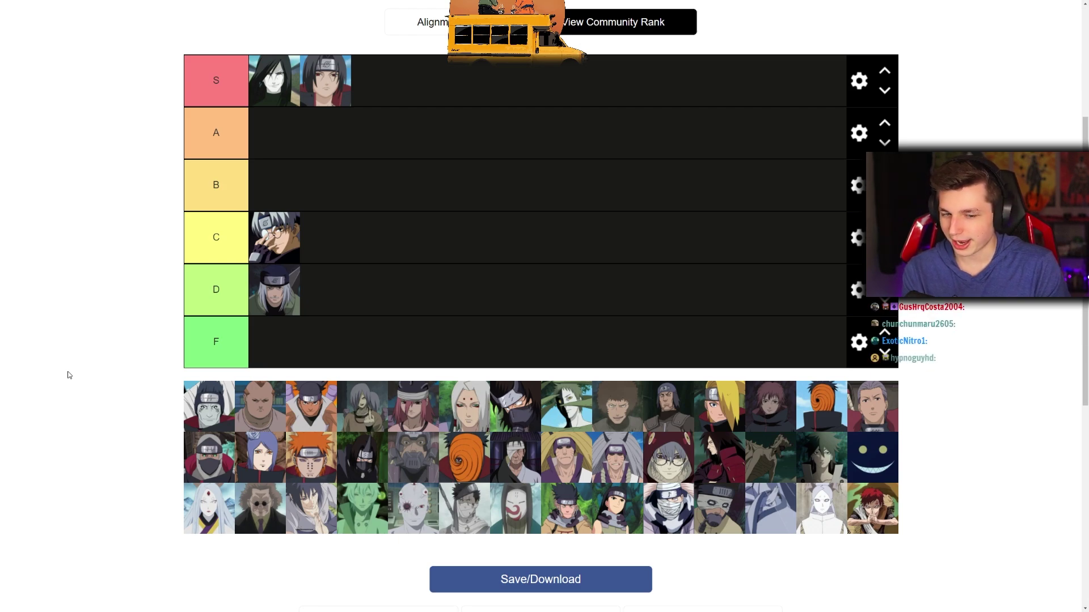
pyautogui.moveTo(199, 402); pyautogui.dragTo(265, 126)
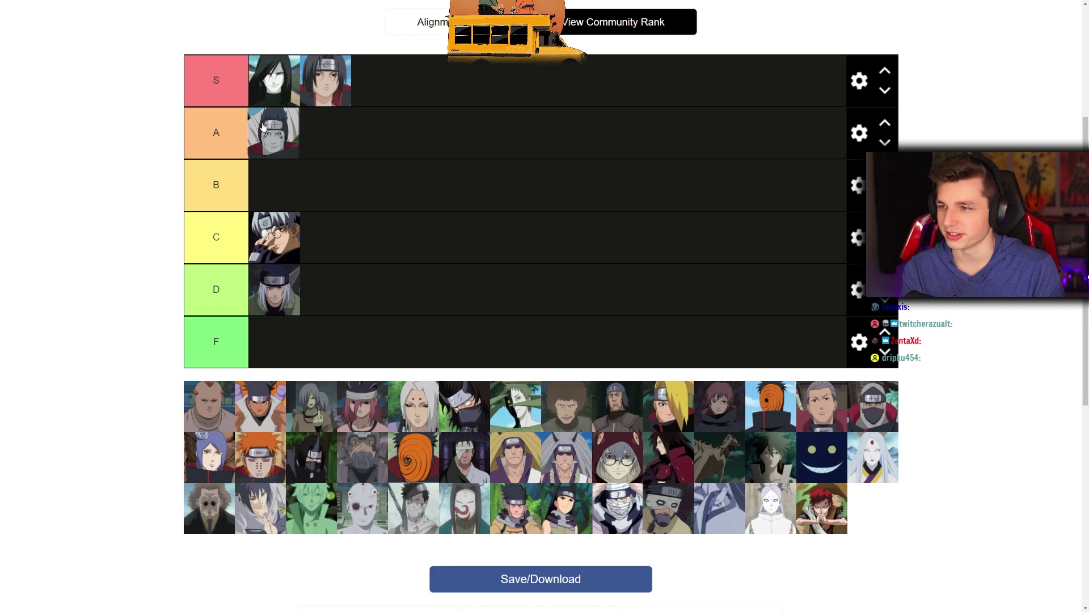
pyautogui.rightClick(64, 254)
pyautogui.click(17, 234)
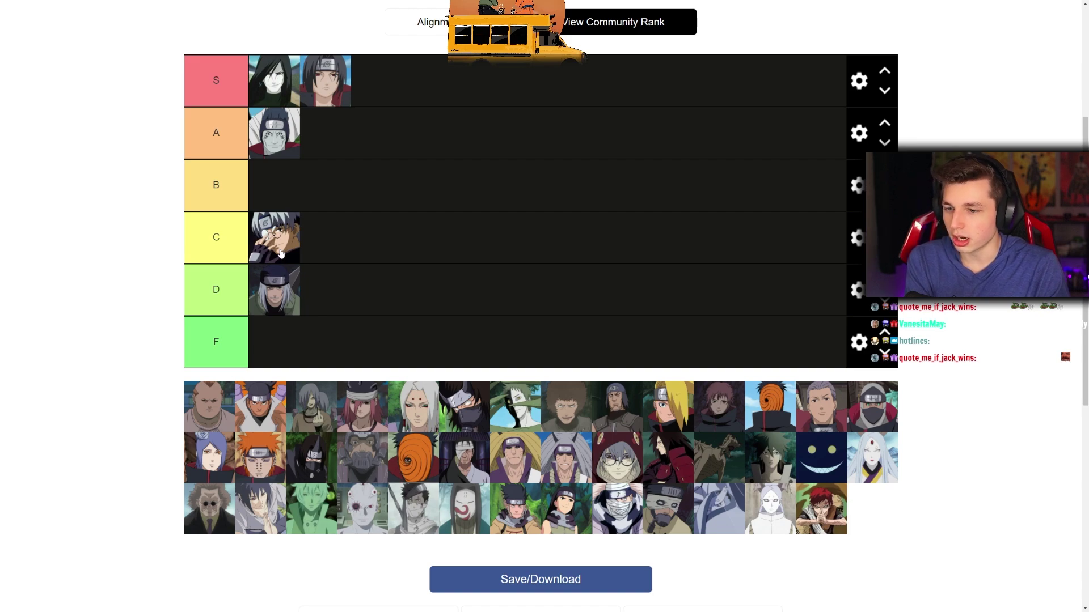
# - Move the glasses-wearing Kabuto up to tier B and place the hooded Kabuto in tier C
pyautogui.moveTo(278, 252); pyautogui.dragTo(276, 196)
pyautogui.moveTo(609, 474); pyautogui.dragTo(363, 245)
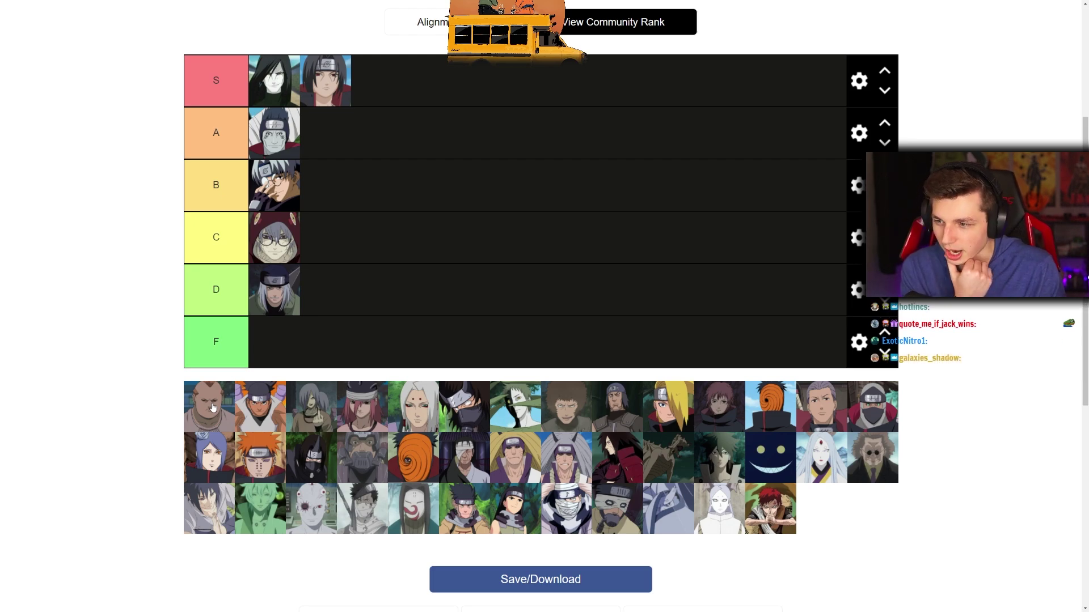
# - Rank the heavyset and grey-haired Sound Four members in tier D, and the orange-backed and pink-haired ones in tier F
pyautogui.moveTo(212, 407); pyautogui.dragTo(320, 292)
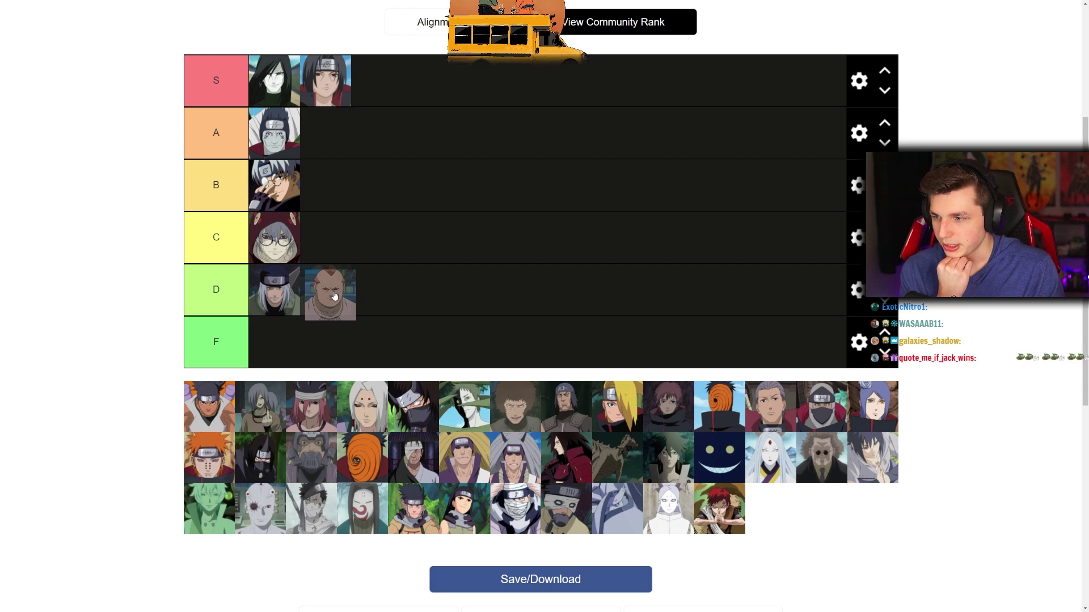
pyautogui.moveTo(221, 414); pyautogui.dragTo(272, 343)
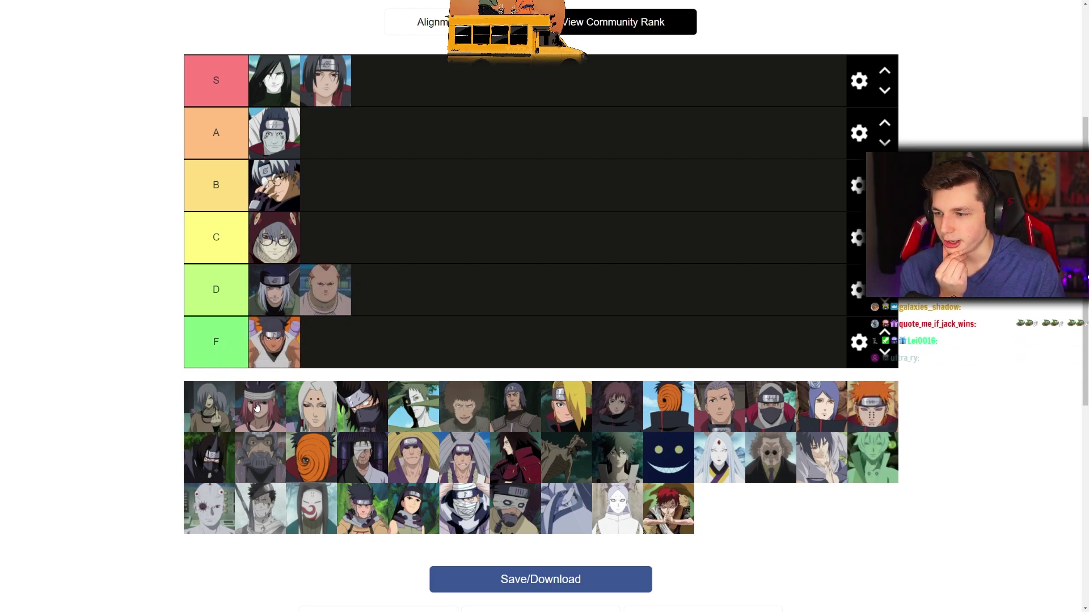
pyautogui.moveTo(260, 406); pyautogui.dragTo(319, 355)
pyautogui.moveTo(210, 411)
pyautogui.mouseDown()
pyautogui.moveTo(199, 405)
pyautogui.moveTo(204, 413)
pyautogui.mouseUp()
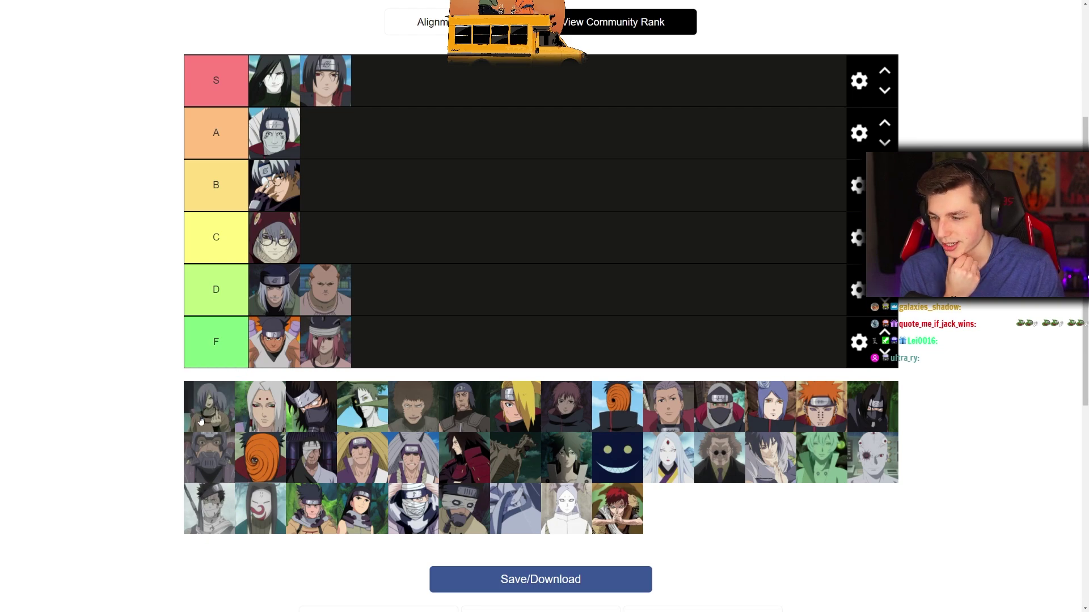
pyautogui.moveTo(205, 417); pyautogui.dragTo(388, 306)
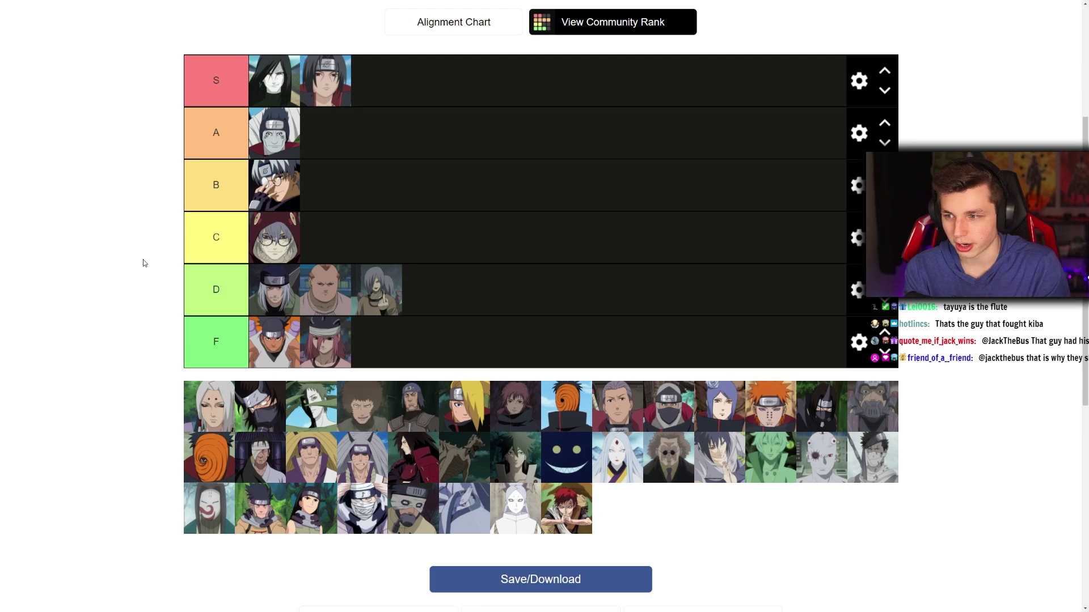
# - Move the pink-haired and orange-backed Sound Four members from tier F to the end of tier D
pyautogui.moveTo(384, 296)
pyautogui.mouseDown()
pyautogui.moveTo(393, 328)
pyautogui.moveTo(413, 331)
pyautogui.moveTo(380, 349)
pyautogui.moveTo(375, 292)
pyautogui.mouseUp()
pyautogui.moveTo(325, 342); pyautogui.dragTo(426, 292)
pyautogui.moveTo(274, 342); pyautogui.dragTo(474, 306)
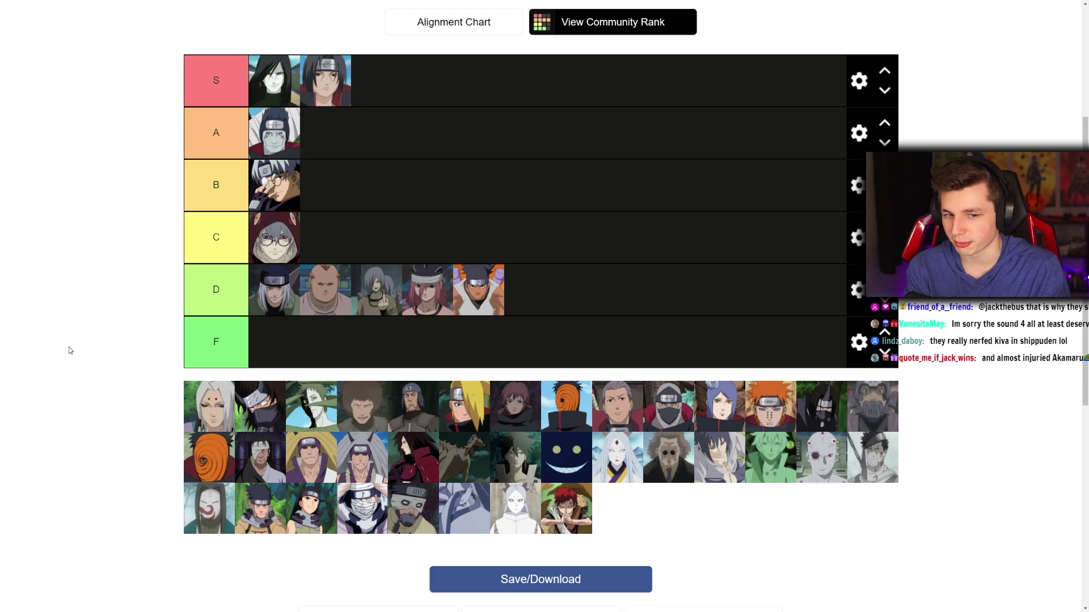
# - Move the silver-haired headband ninja up to tier C and place white-haired Kimimaro in tier A
pyautogui.moveTo(271, 297); pyautogui.dragTo(326, 238)
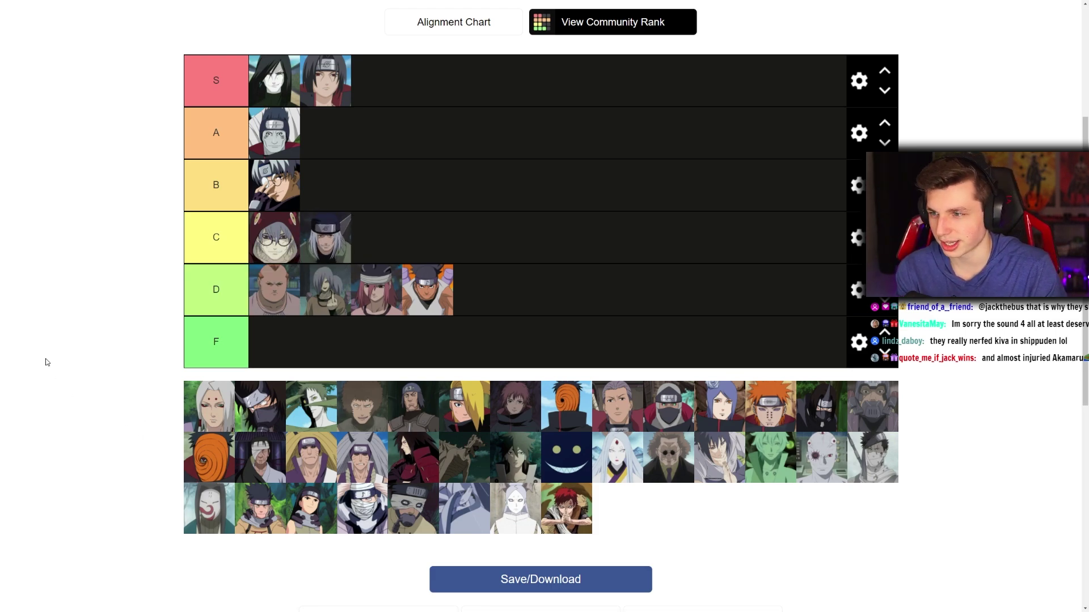
pyautogui.moveTo(193, 404); pyautogui.dragTo(233, 136)
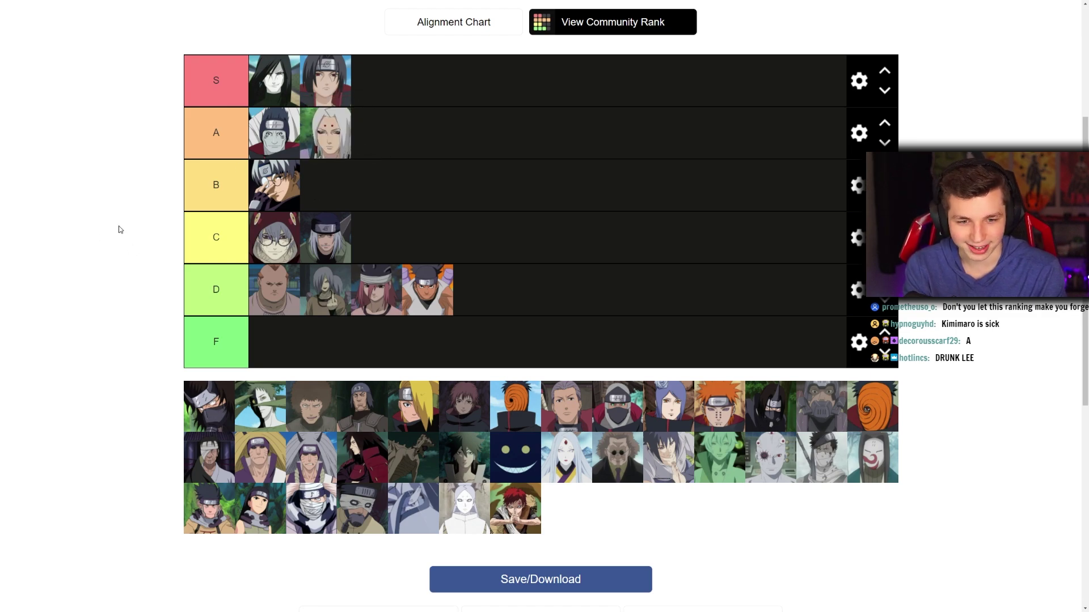
pyautogui.moveTo(218, 431); pyautogui.dragTo(216, 432)
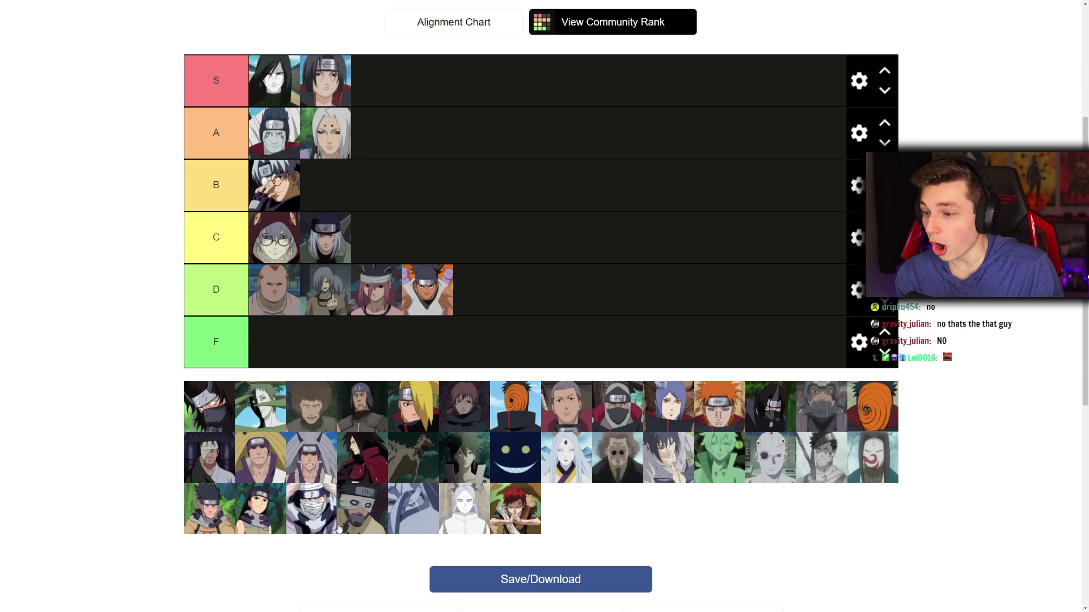
# - Bring the bandaged-face ninja near the front of the unranked pool and place the spiky-haired ninja with the green background in tier D
pyautogui.moveTo(317, 520)
pyautogui.mouseDown()
pyautogui.moveTo(306, 521)
pyautogui.moveTo(308, 501)
pyautogui.mouseUp()
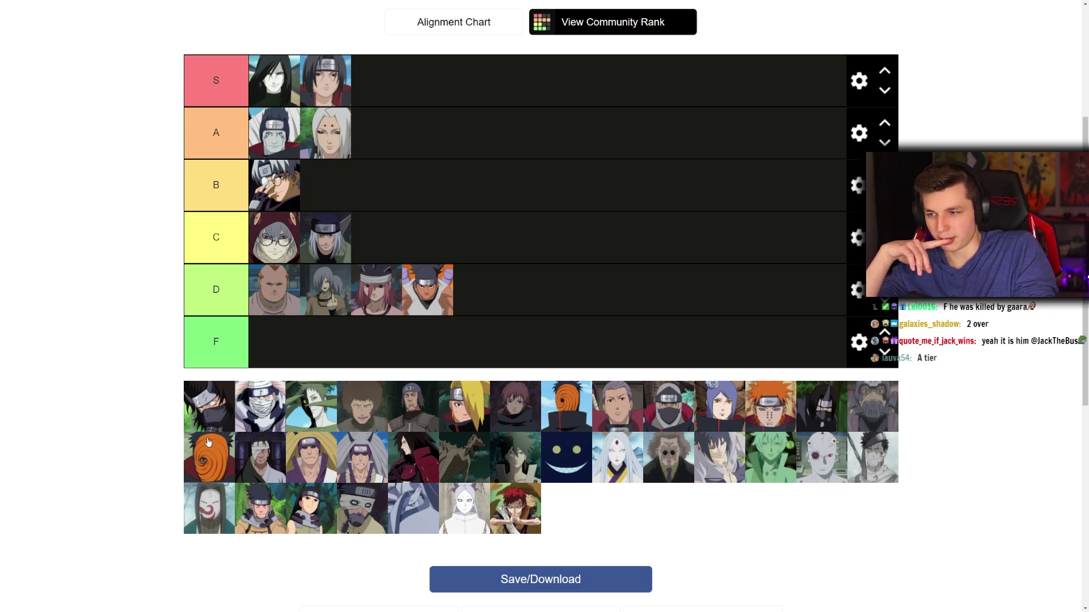
pyautogui.moveTo(261, 508); pyautogui.dragTo(279, 429)
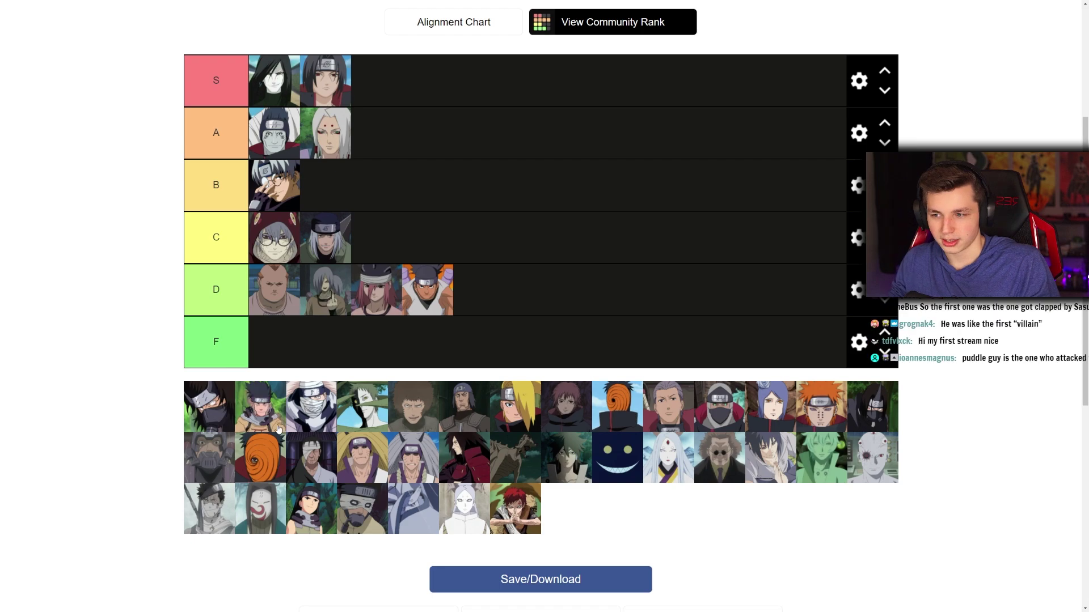
pyautogui.moveTo(282, 429); pyautogui.dragTo(478, 291)
pyautogui.rightClick(134, 346)
pyautogui.click(92, 326)
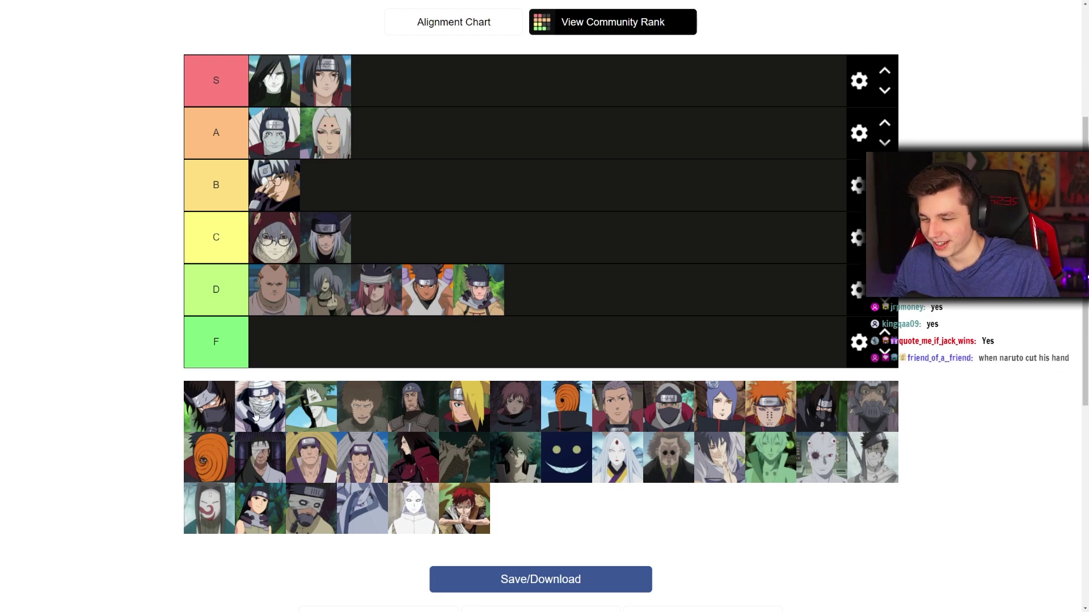
# - Rank the dark-masked ninja and the bandaged-face ninja in tier F, green-haired Zetsu in tier C and grinning Black Zetsu in tier B
pyautogui.moveTo(217, 412); pyautogui.dragTo(274, 342)
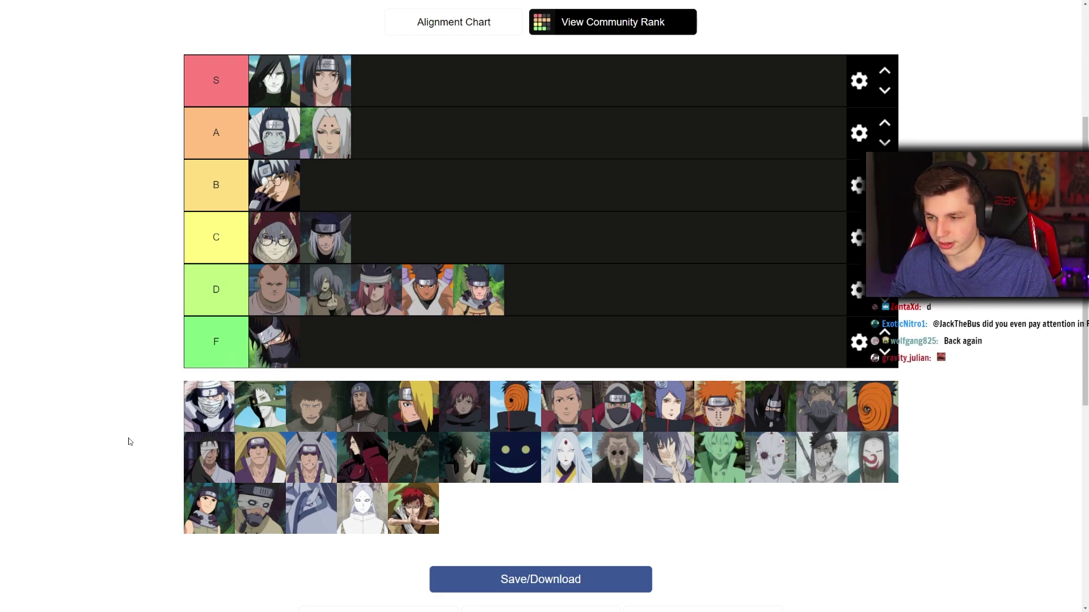
pyautogui.moveTo(208, 415); pyautogui.dragTo(334, 343)
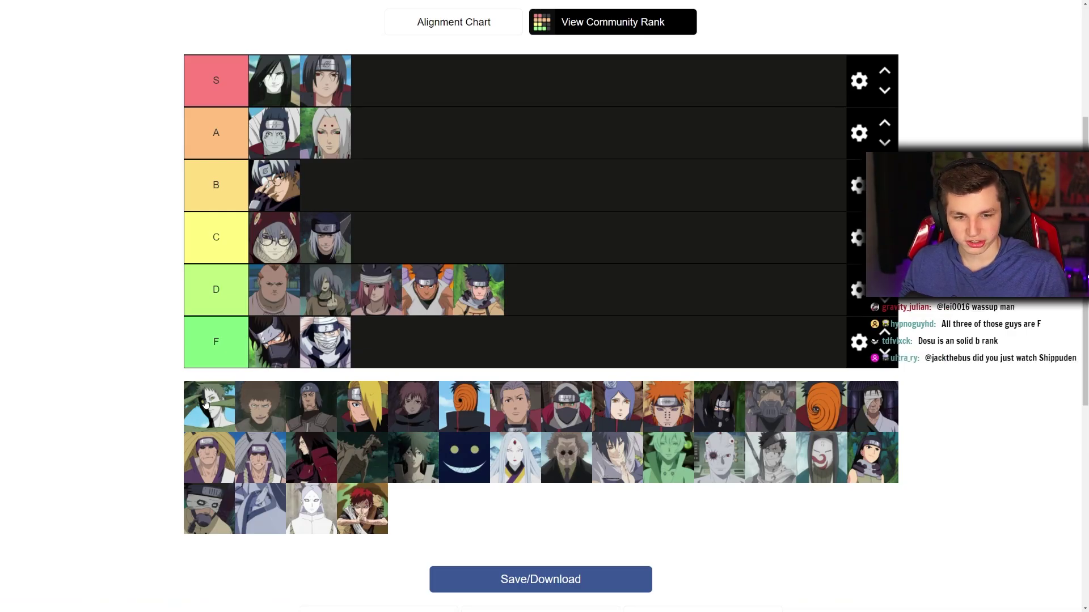
pyautogui.moveTo(205, 403); pyautogui.dragTo(325, 185)
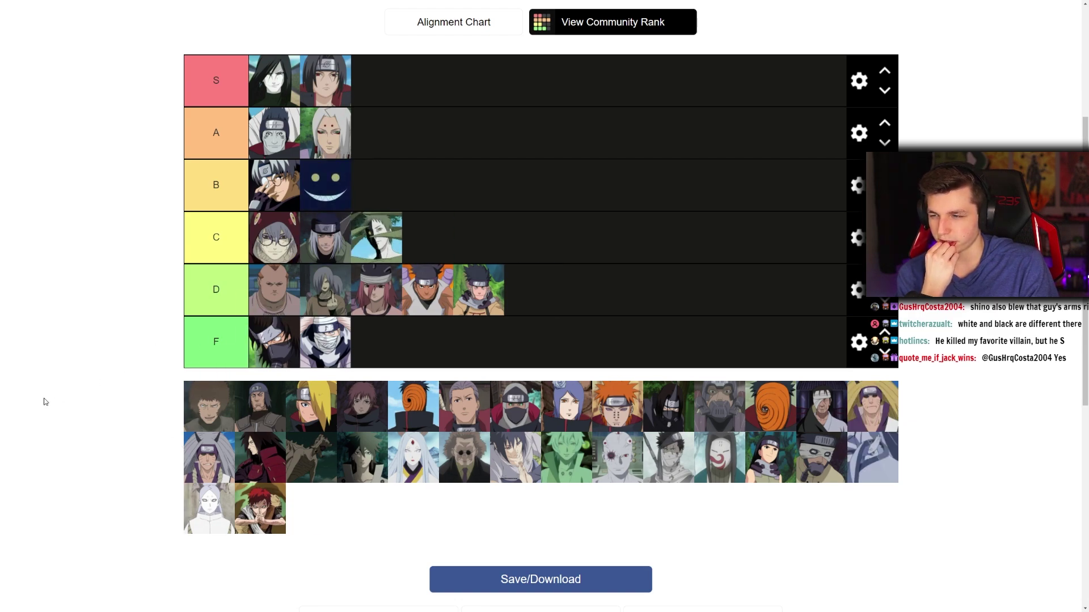
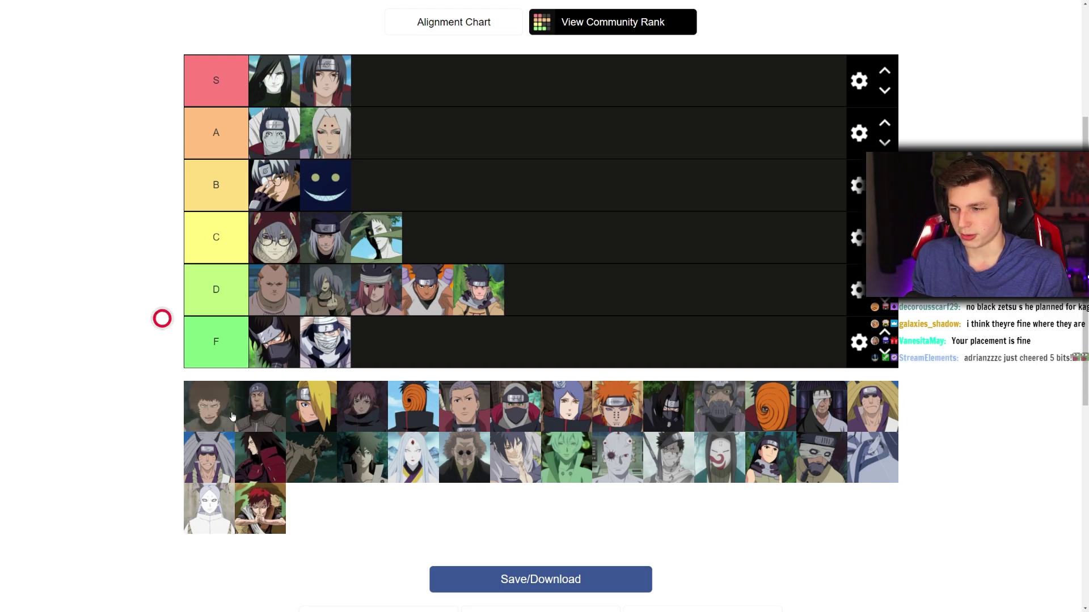
# - Rank the brown-haired man in tier D, the grey headband ninja in F and Deidara in A, and move Kimimaro up to S
pyautogui.moveTo(242, 411)
pyautogui.mouseDown()
pyautogui.moveTo(253, 402)
pyautogui.moveTo(239, 428)
pyautogui.mouseUp()
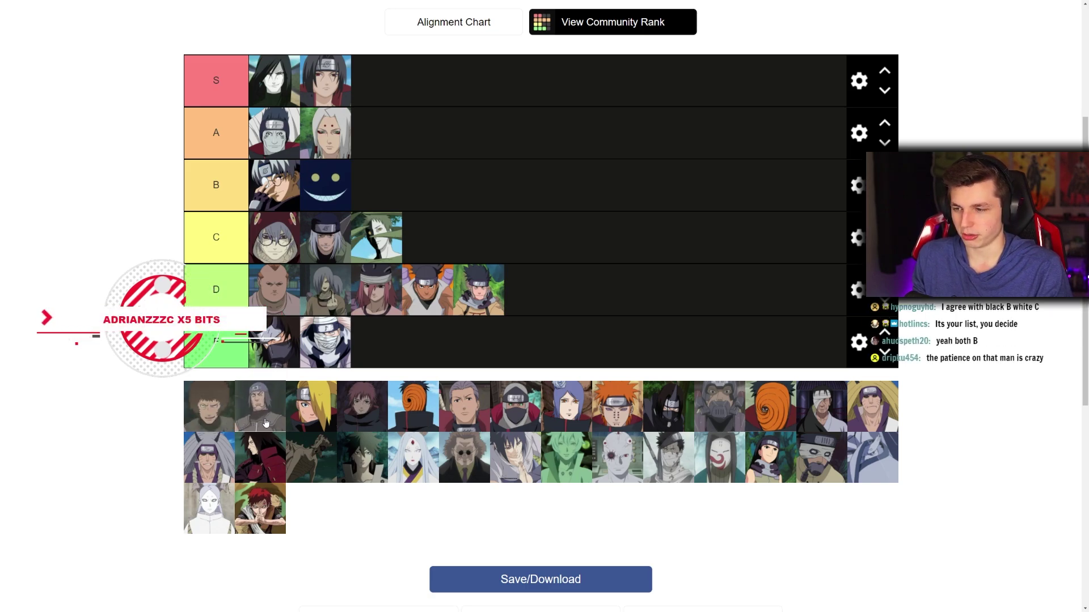
pyautogui.moveTo(230, 425); pyautogui.dragTo(266, 416)
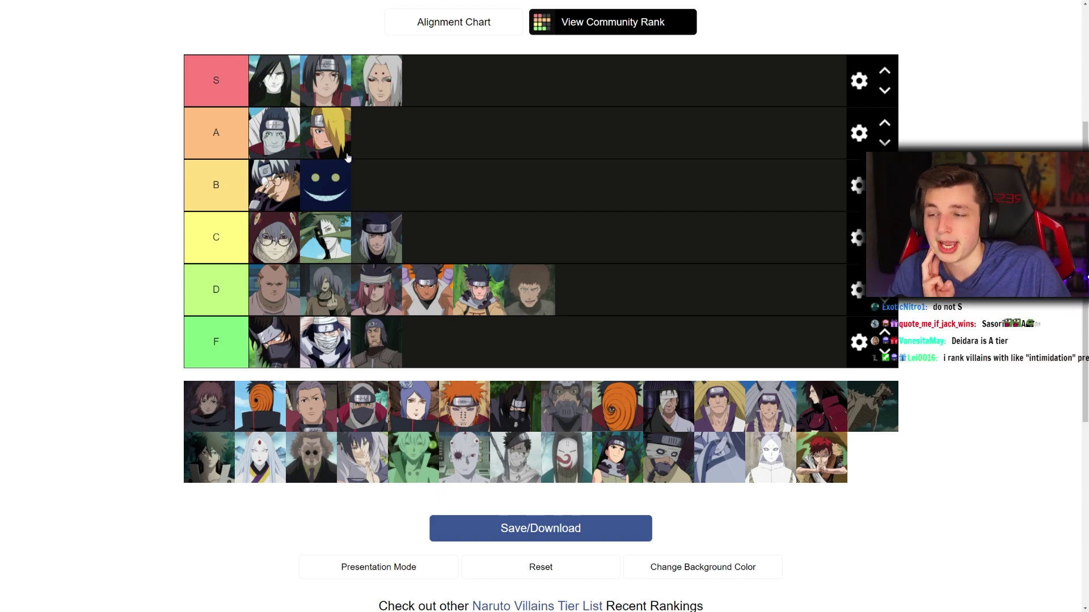
pyautogui.moveTo(347, 157); pyautogui.dragTo(334, 137)
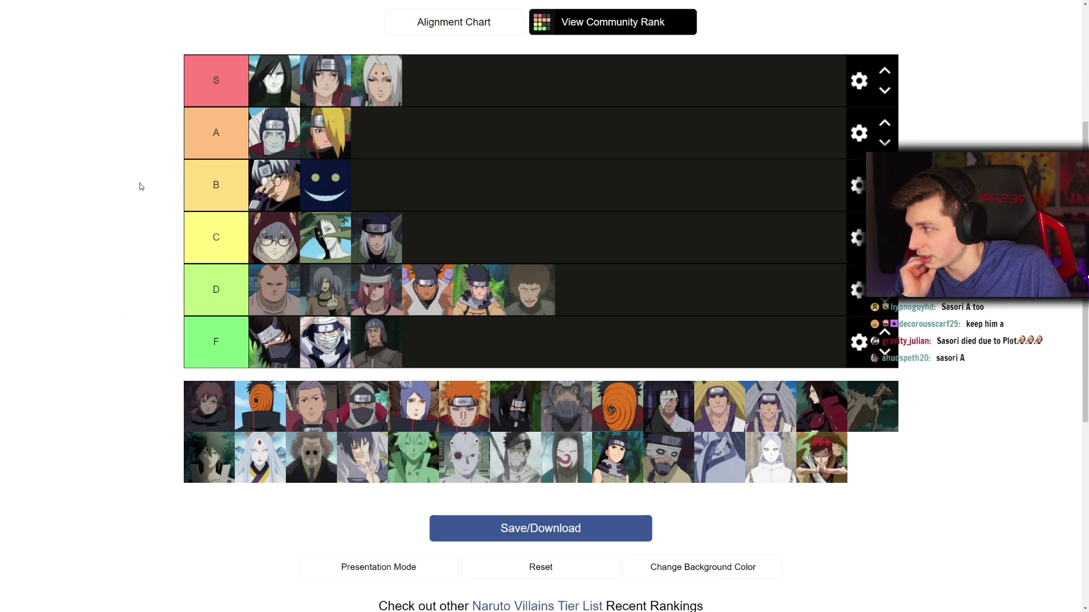
# - Place red-haired Sasori at the front of tier B and move Deidara down from tier A to second in tier B
pyautogui.moveTo(210, 407); pyautogui.dragTo(377, 185)
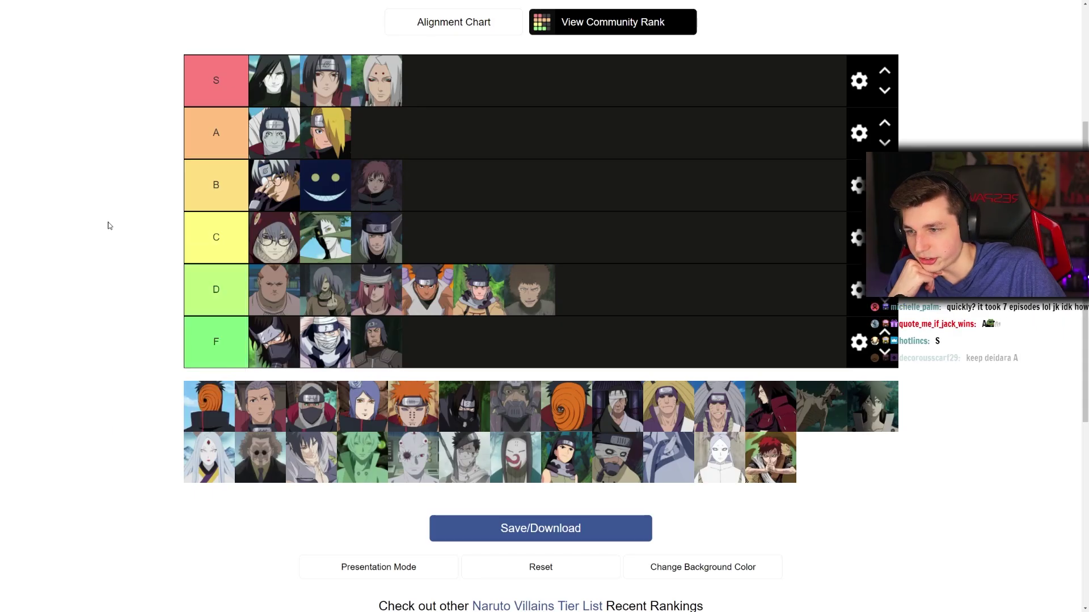
pyautogui.moveTo(376, 185); pyautogui.dragTo(269, 190)
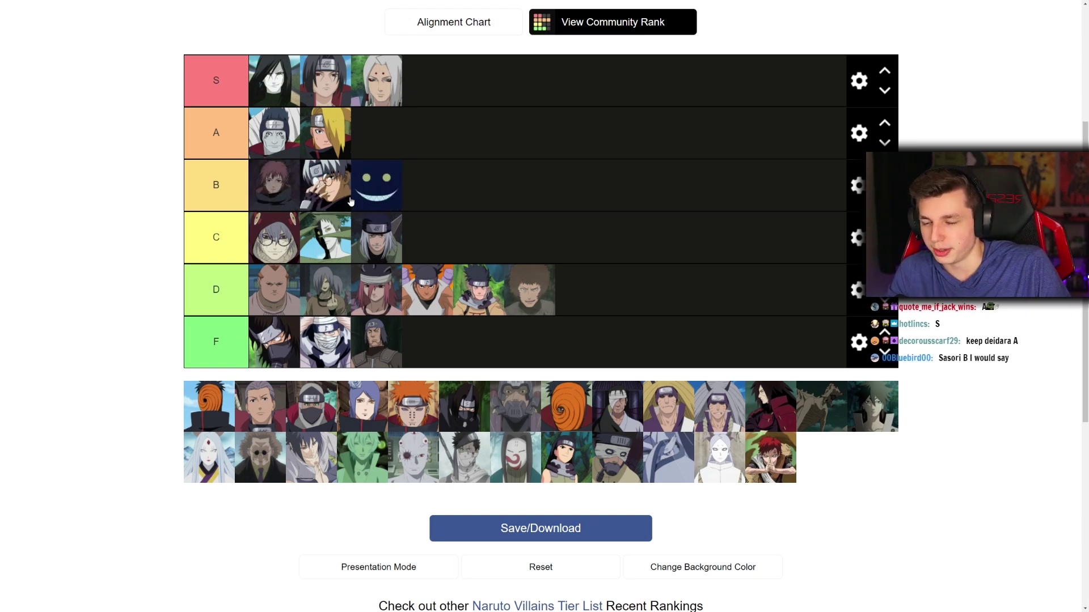
pyautogui.moveTo(283, 190); pyautogui.dragTo(245, 178)
pyautogui.moveTo(325, 132); pyautogui.dragTo(377, 198)
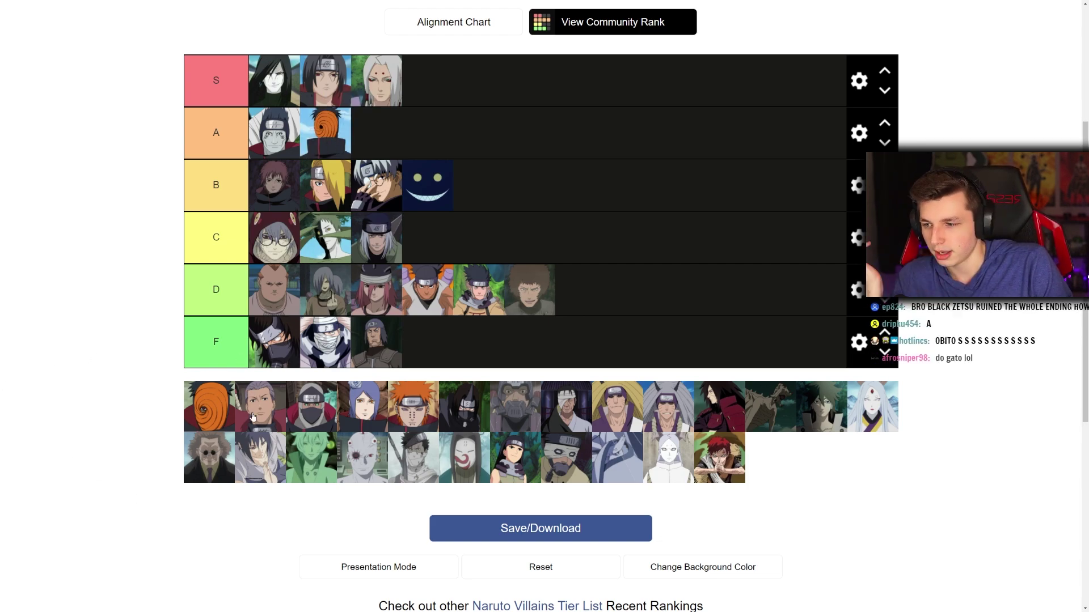
# - Place the orange-masked Tobi with the blue-sky background in tier A after Kisame
pyautogui.moveTo(330, 133); pyautogui.dragTo(333, 135)
pyautogui.moveTo(221, 391)
pyautogui.mouseDown()
pyautogui.moveTo(208, 386)
pyautogui.moveTo(207, 400)
pyautogui.mouseUp()
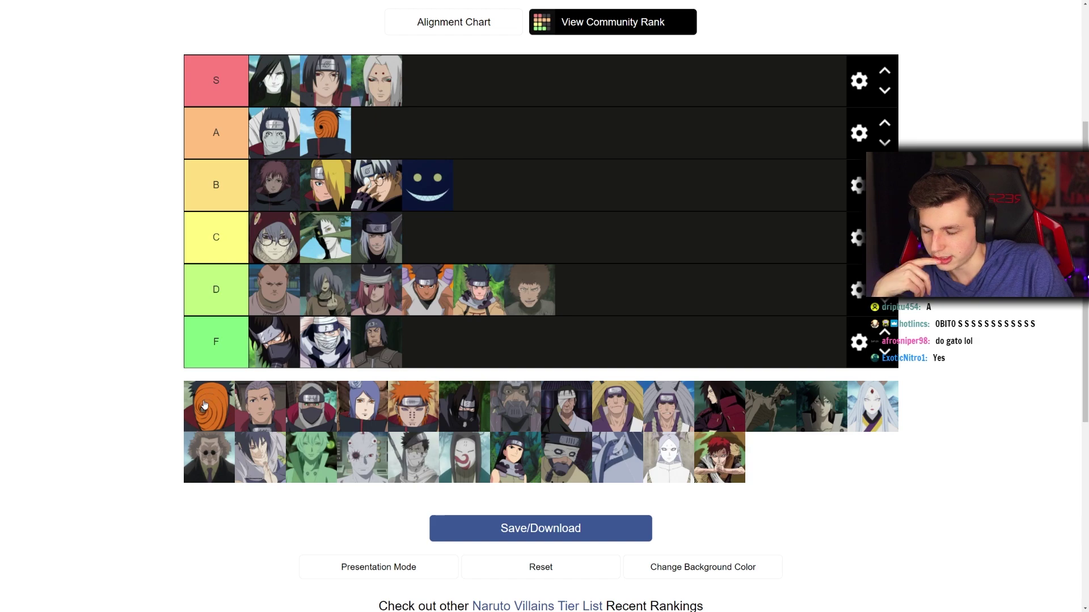
# - Demote the orange-haired horned ninja from tier D to F, and place the remaining Tobi second in tier S after Orochimaru
pyautogui.moveTo(428, 289); pyautogui.dragTo(427, 342)
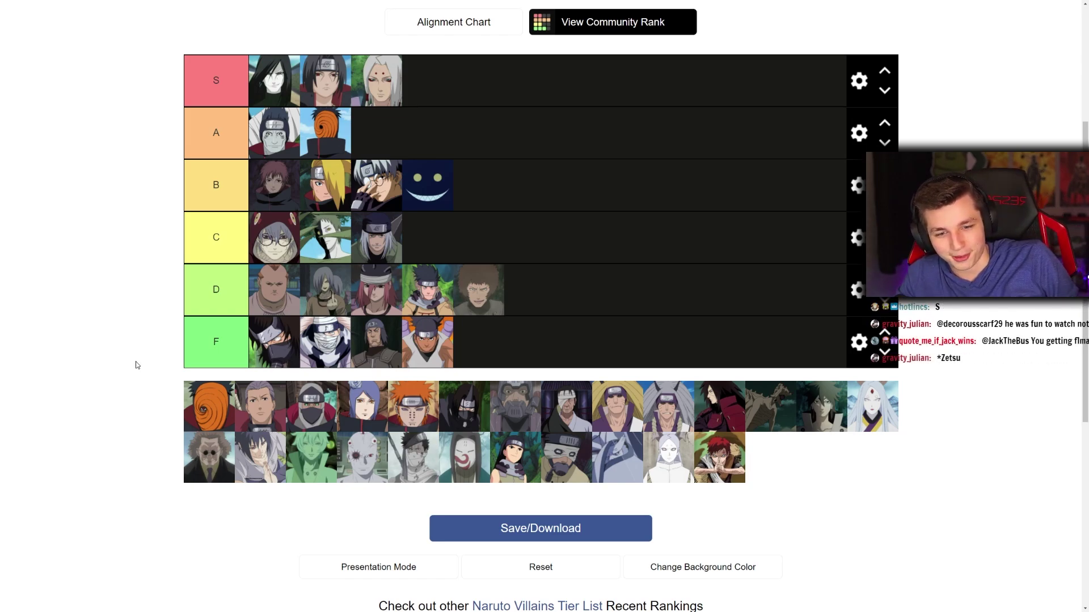
pyautogui.moveTo(207, 406); pyautogui.dragTo(455, 89)
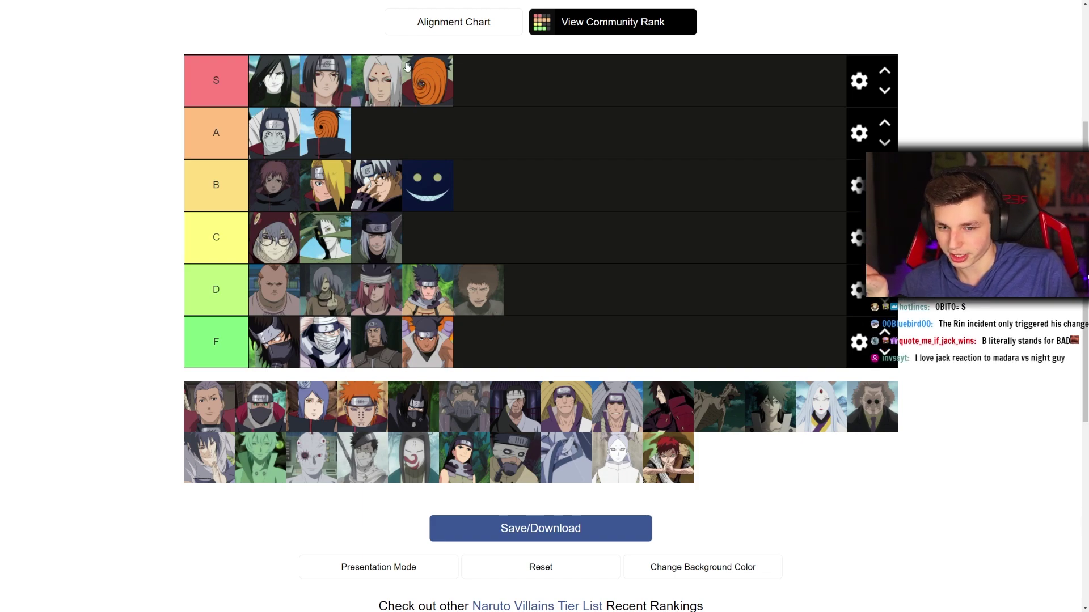
pyautogui.moveTo(428, 69); pyautogui.dragTo(321, 84)
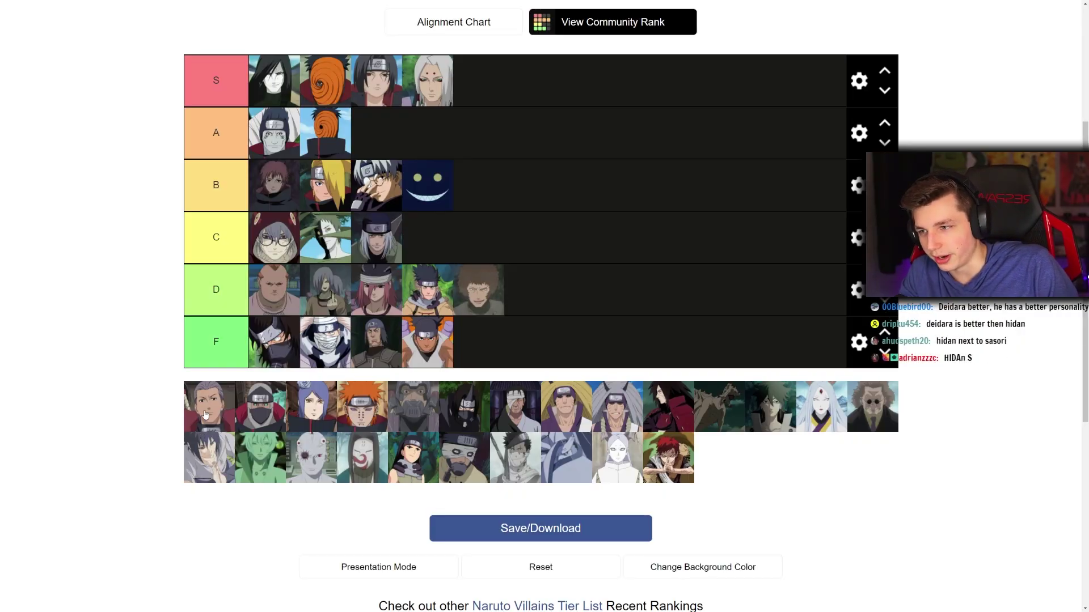
# - Rank Hidan and Kakuzu at the end of tier A, and the two horned brothers at the end of tier F
pyautogui.moveTo(205, 415); pyautogui.dragTo(376, 136)
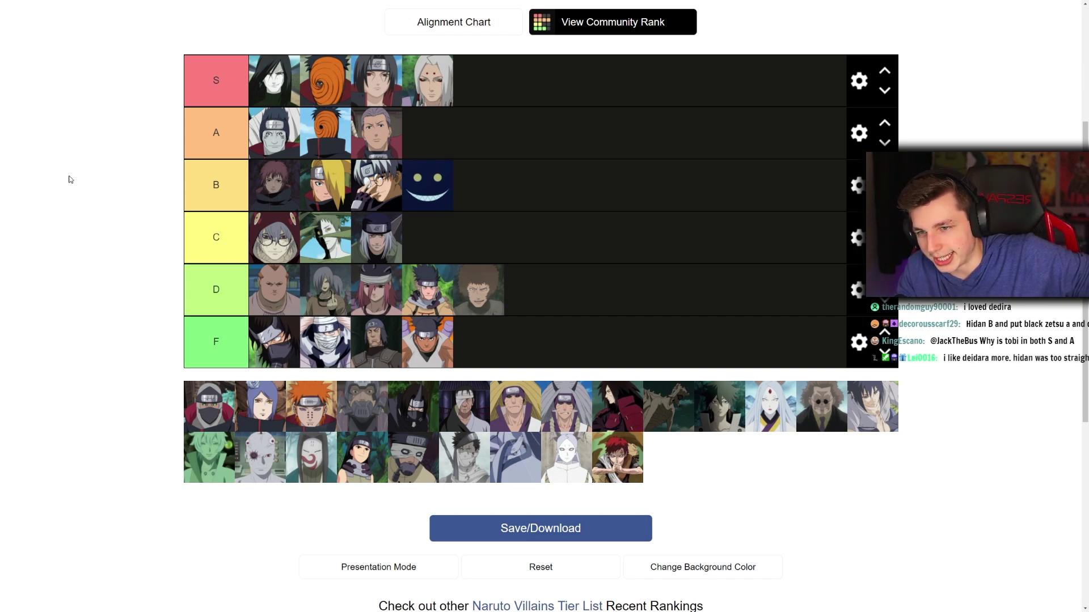
pyautogui.moveTo(209, 407); pyautogui.dragTo(446, 143)
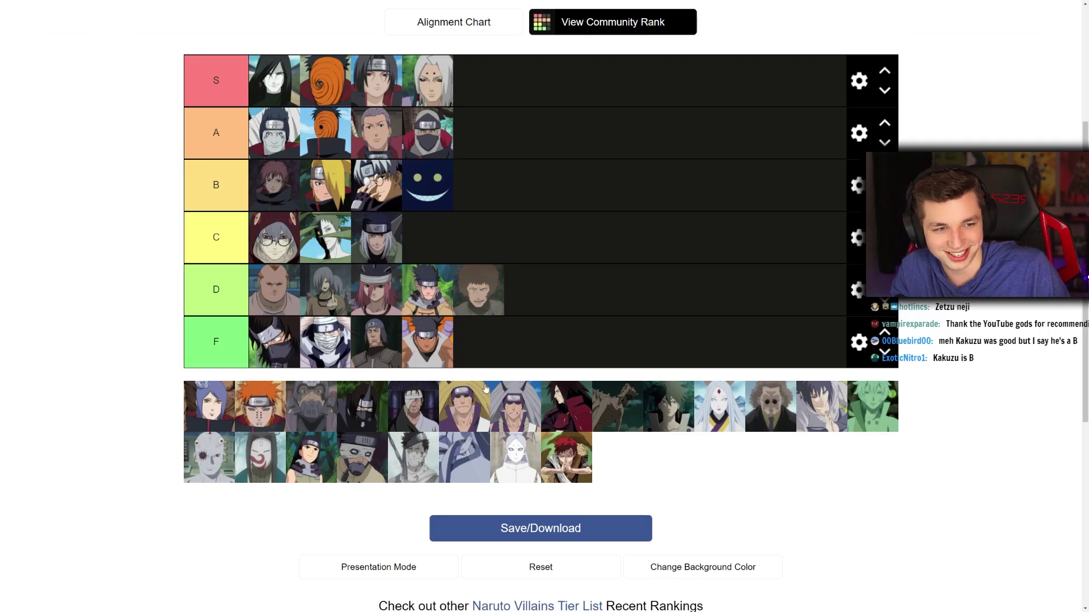
pyautogui.moveTo(497, 402); pyautogui.dragTo(529, 341)
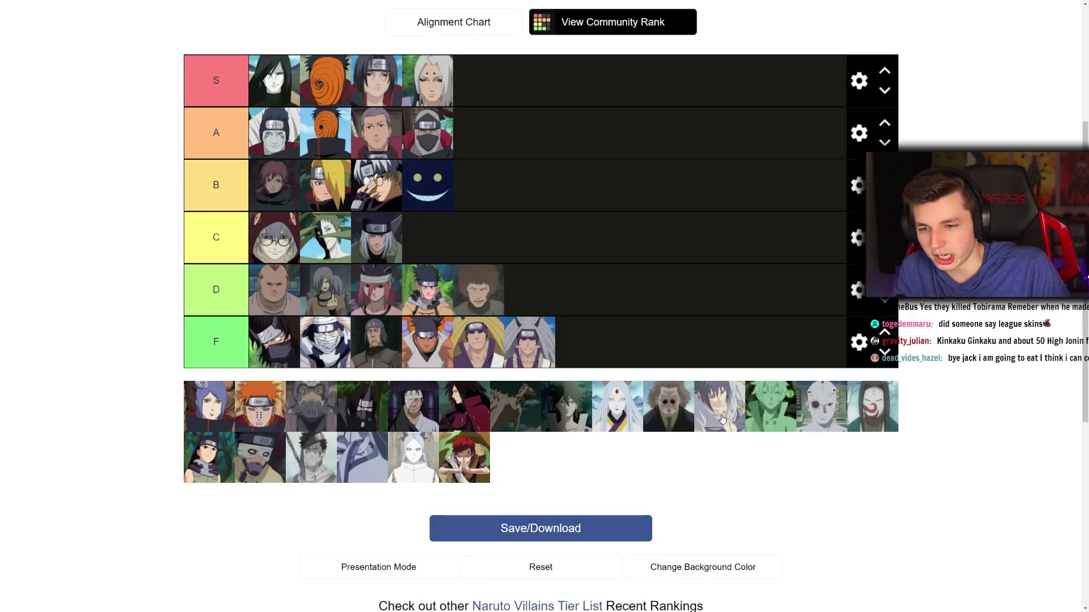
# - Bring Sasuke, the green-tinted man, Gato, Haku and the Ten-Tails to the front of the unranked pool, in that order
pyautogui.moveTo(209, 406); pyautogui.dragTo(192, 403)
pyautogui.moveTo(773, 410); pyautogui.dragTo(260, 407)
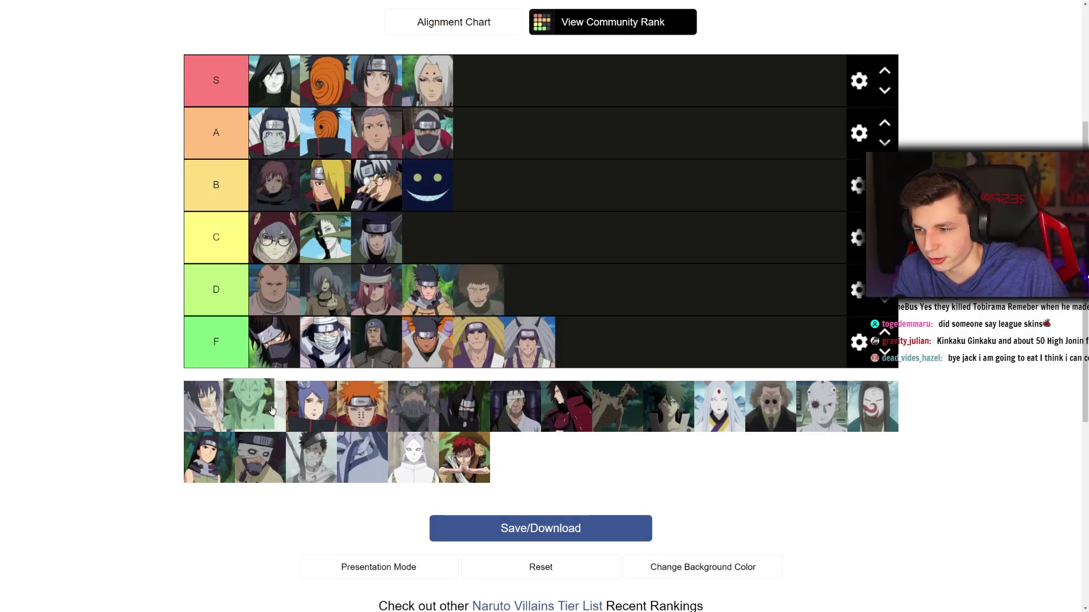
pyautogui.moveTo(792, 411); pyautogui.dragTo(370, 400)
pyautogui.moveTo(863, 411); pyautogui.dragTo(363, 405)
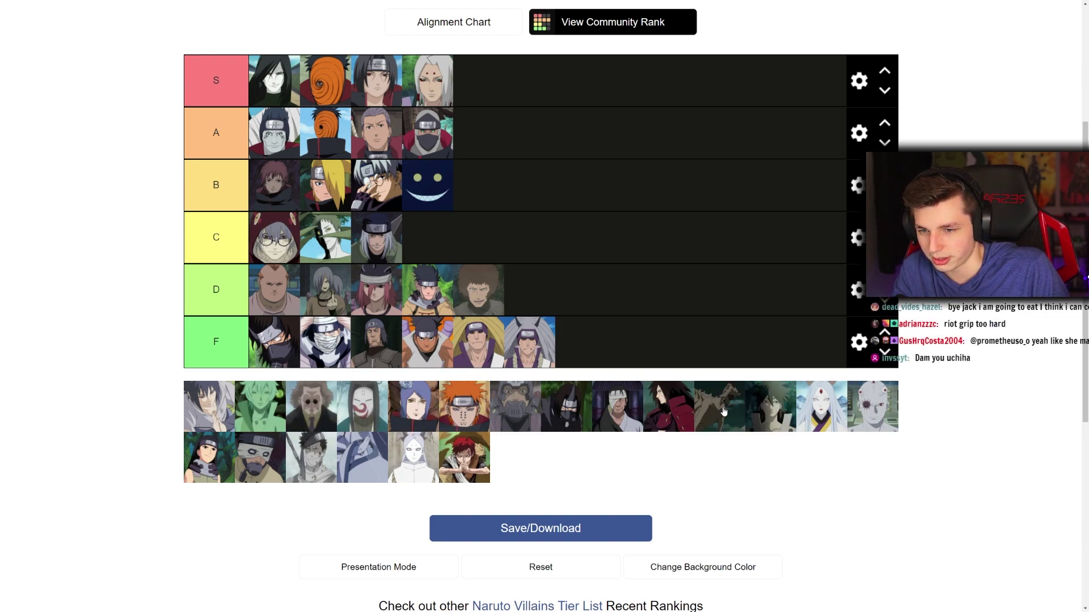
pyautogui.moveTo(723, 411); pyautogui.dragTo(413, 407)
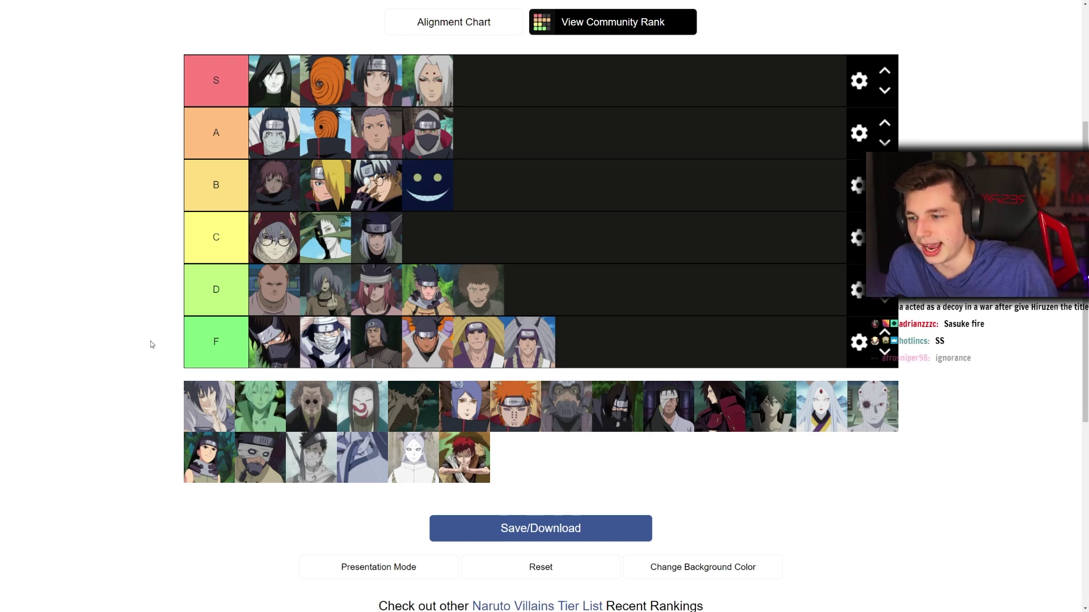
# - Rank Sasuke at the end of tier A, the green-tinted man third in C, and Gato at the end of D
pyautogui.moveTo(209, 406); pyautogui.dragTo(558, 132)
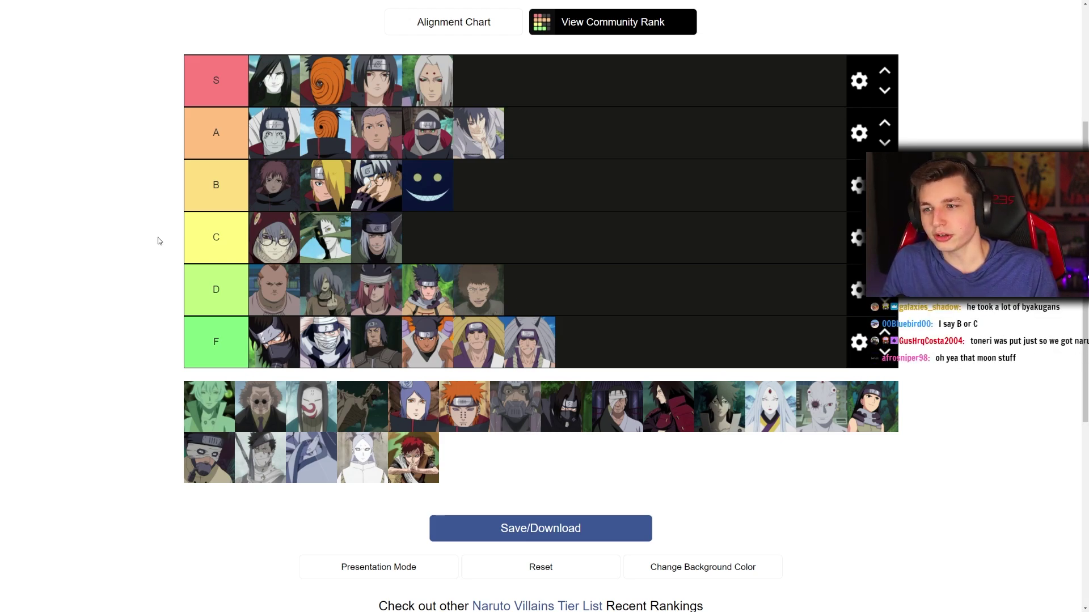
pyautogui.moveTo(476, 149); pyautogui.dragTo(499, 133)
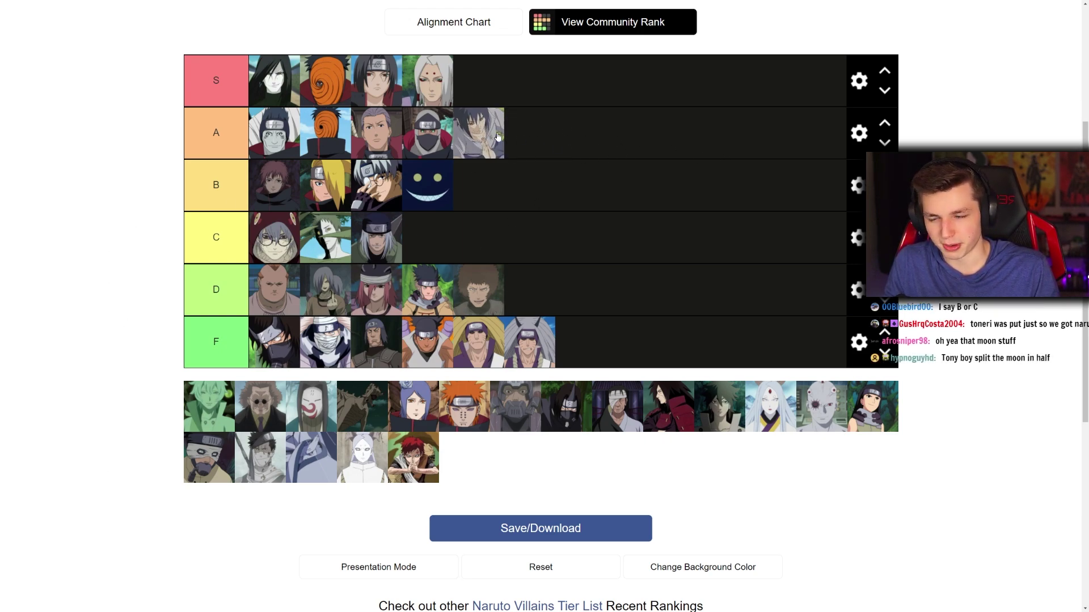
pyautogui.moveTo(209, 407); pyautogui.dragTo(355, 253)
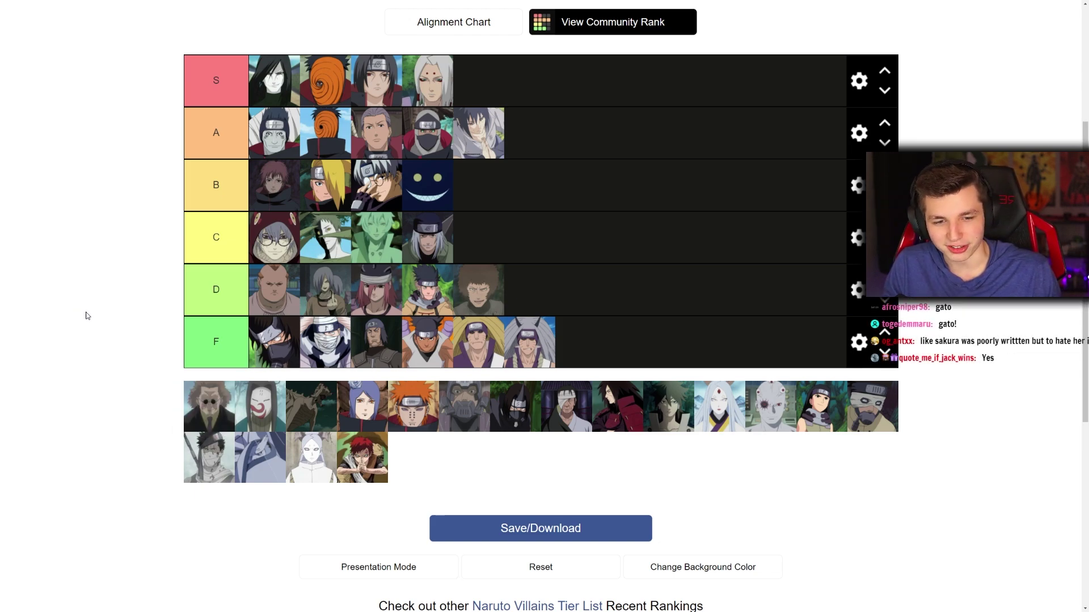
pyautogui.moveTo(209, 406); pyautogui.dragTo(527, 292)
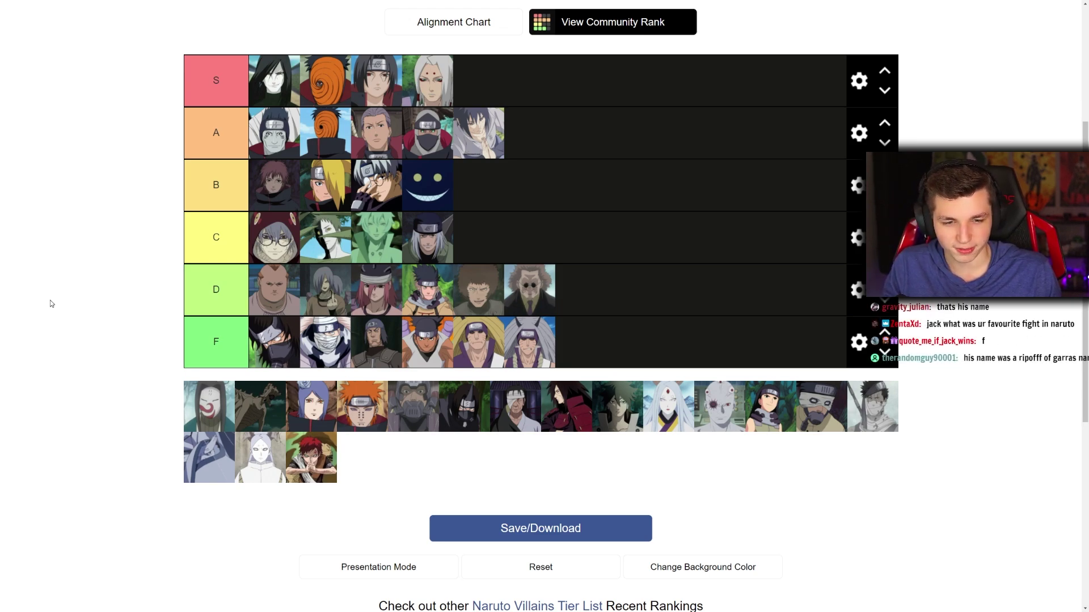
# - Put Zetsu ahead of hooded Kabuto in tier C, add Haku to the end of B, and move Sasuke to second in B
pyautogui.moveTo(207, 409); pyautogui.dragTo(212, 406)
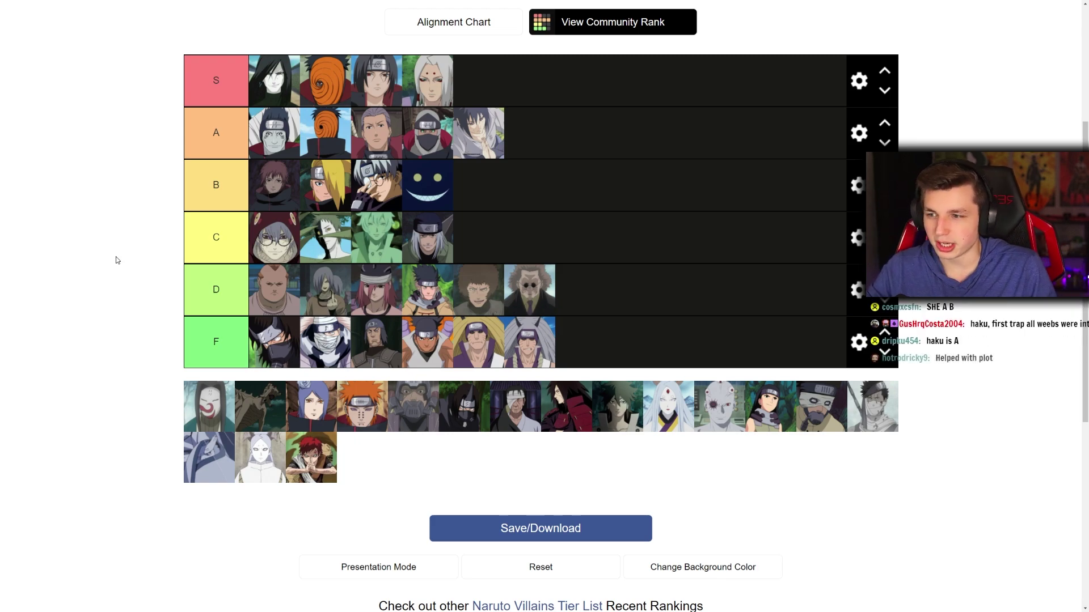
pyautogui.moveTo(273, 241); pyautogui.dragTo(356, 234)
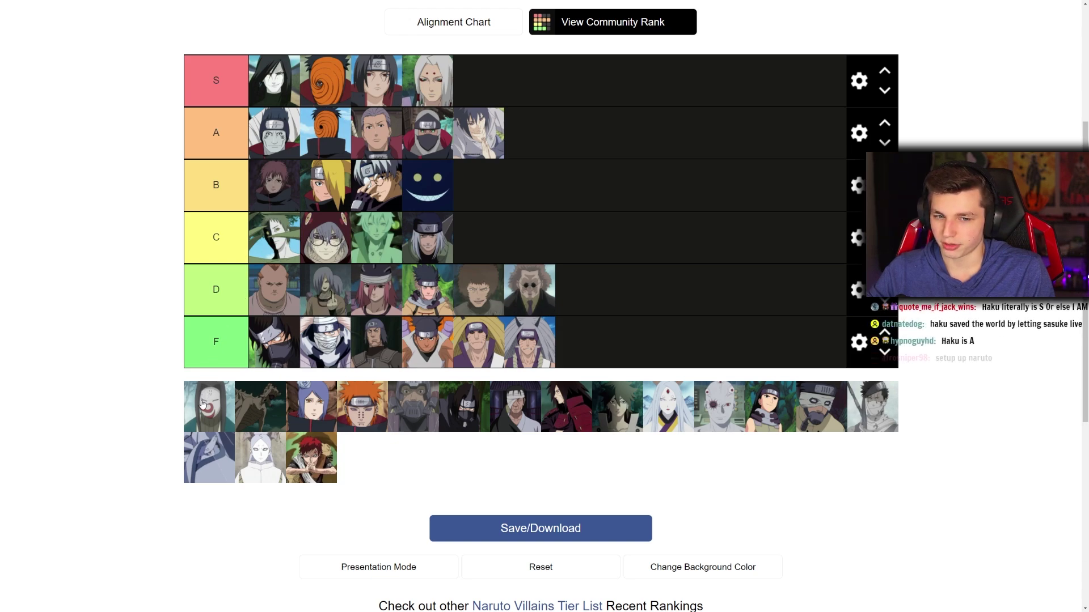
pyautogui.moveTo(203, 404); pyautogui.dragTo(482, 206)
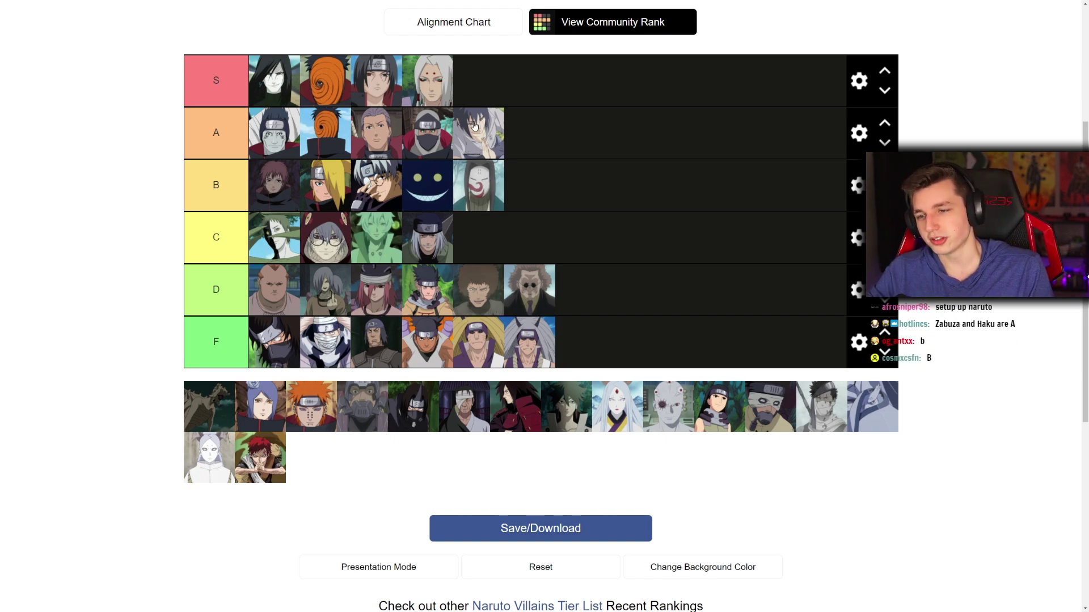
pyautogui.moveTo(474, 125); pyautogui.dragTo(521, 181)
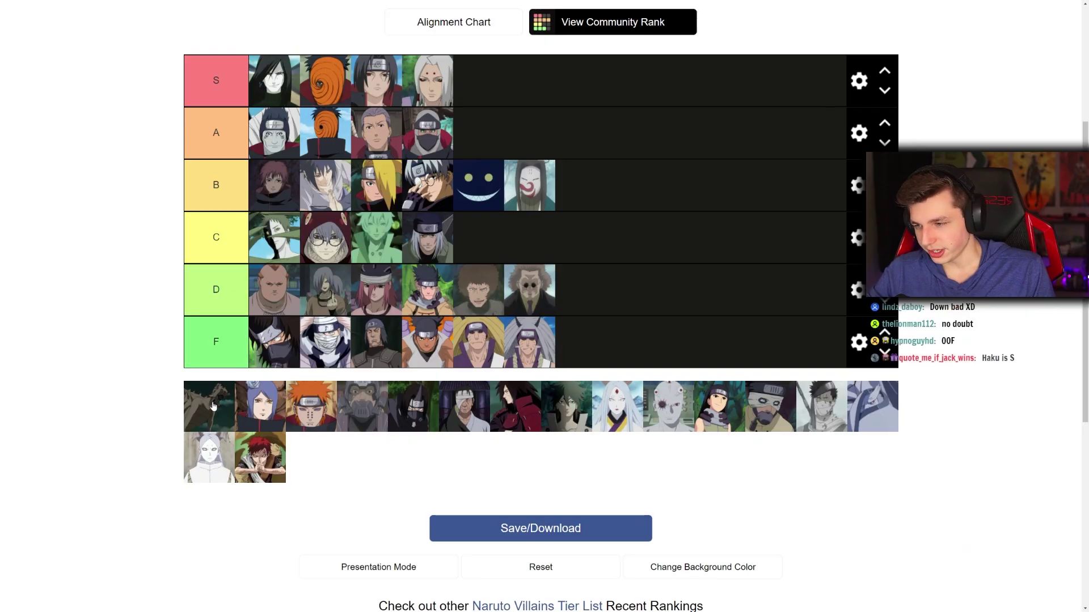
# - Rearrange the unranked pool so Pain comes right before Danzo, and place the Ten-Tails at the front of tier C
pyautogui.moveTo(209, 404)
pyautogui.mouseDown()
pyautogui.moveTo(190, 401)
pyautogui.moveTo(211, 408)
pyautogui.mouseUp()
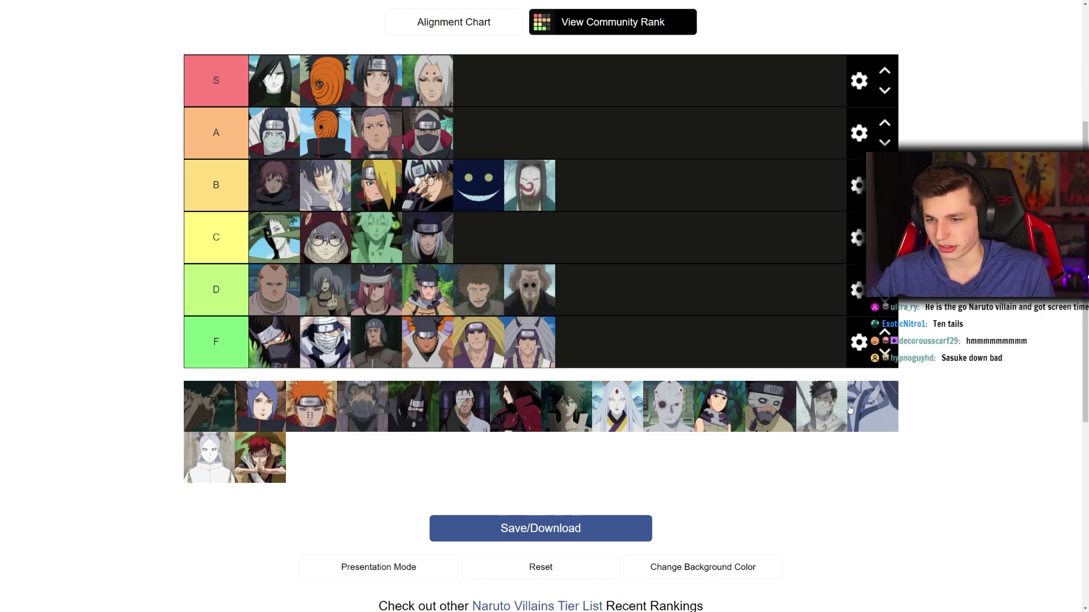
pyautogui.moveTo(311, 406); pyautogui.dragTo(413, 407)
pyautogui.moveTo(567, 407)
pyautogui.mouseDown()
pyautogui.moveTo(668, 406)
pyautogui.moveTo(567, 406)
pyautogui.mouseUp()
pyautogui.moveTo(190, 407); pyautogui.dragTo(258, 229)
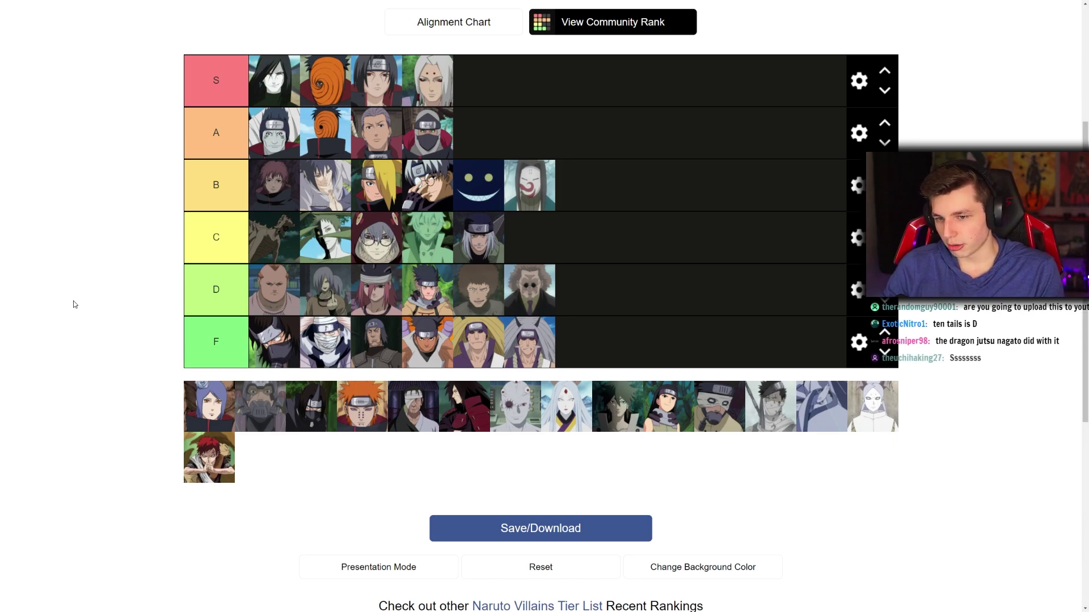
# - Move Sasuke to fourth and the Ten-Tails to fifth in tier B, and place Konan third in tier C
pyautogui.moveTo(325, 185); pyautogui.dragTo(371, 220)
pyautogui.moveTo(281, 237); pyautogui.dragTo(476, 184)
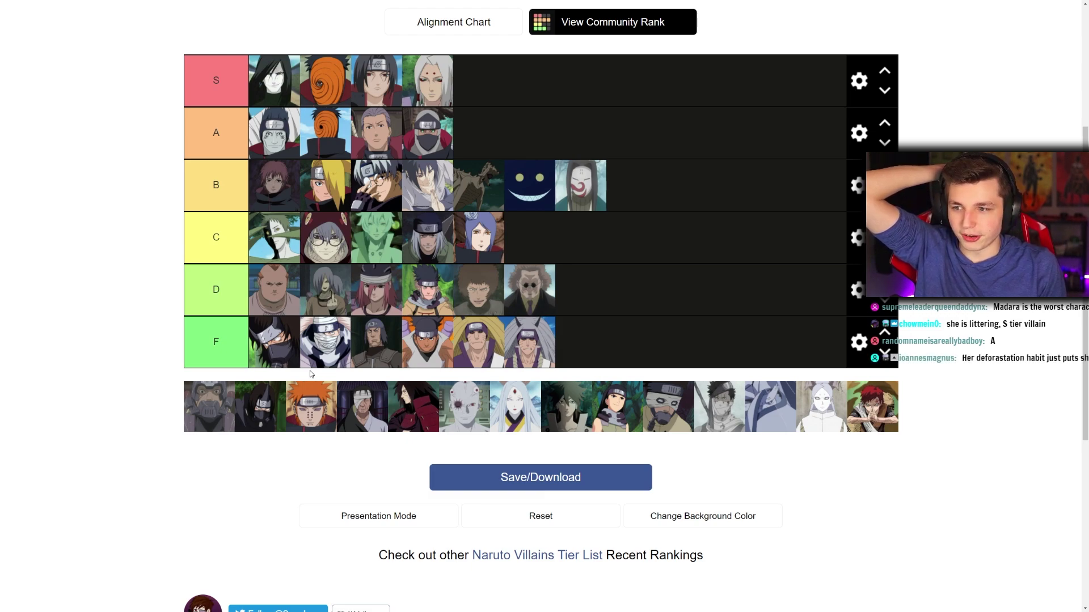
pyautogui.moveTo(478, 237); pyautogui.dragTo(376, 237)
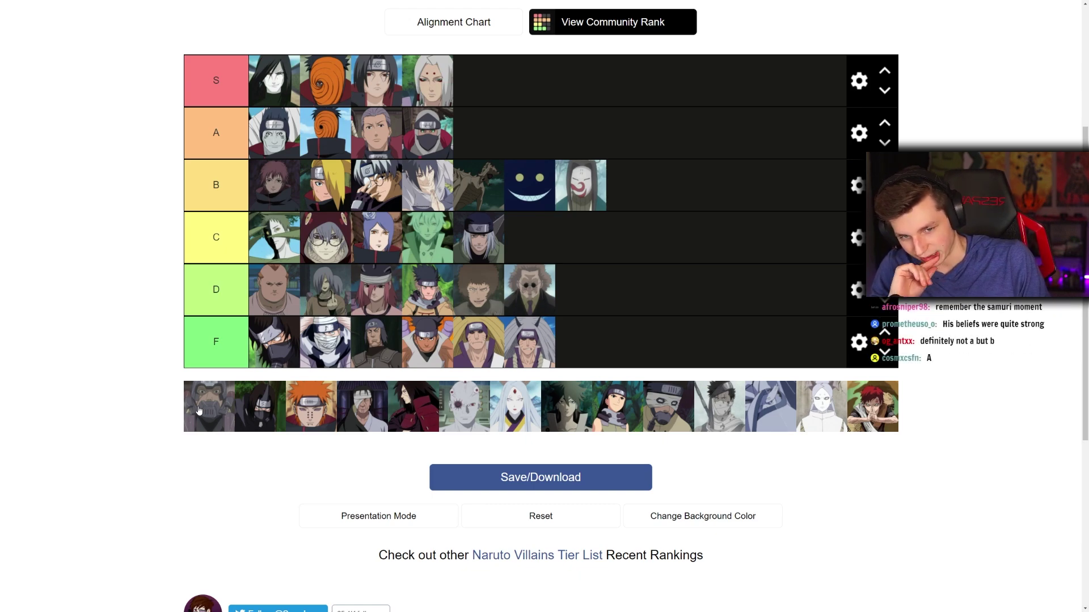
# - Rank Hanzo at the end of tier B and the horned, black-masked ninja second in tier F
pyautogui.moveTo(198, 410); pyautogui.dragTo(631, 185)
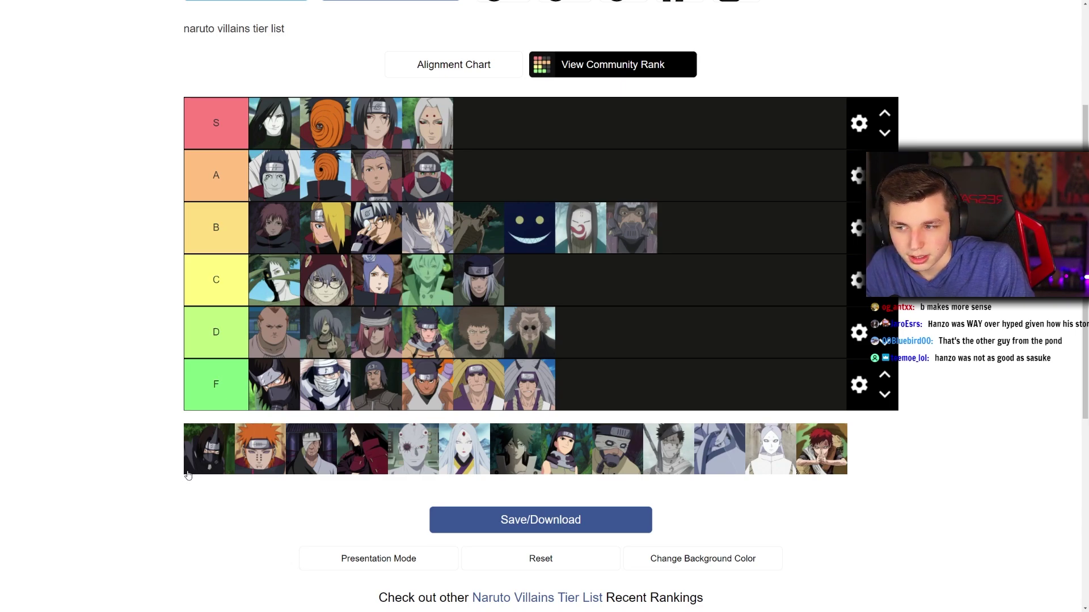
pyautogui.moveTo(188, 473); pyautogui.dragTo(260, 417)
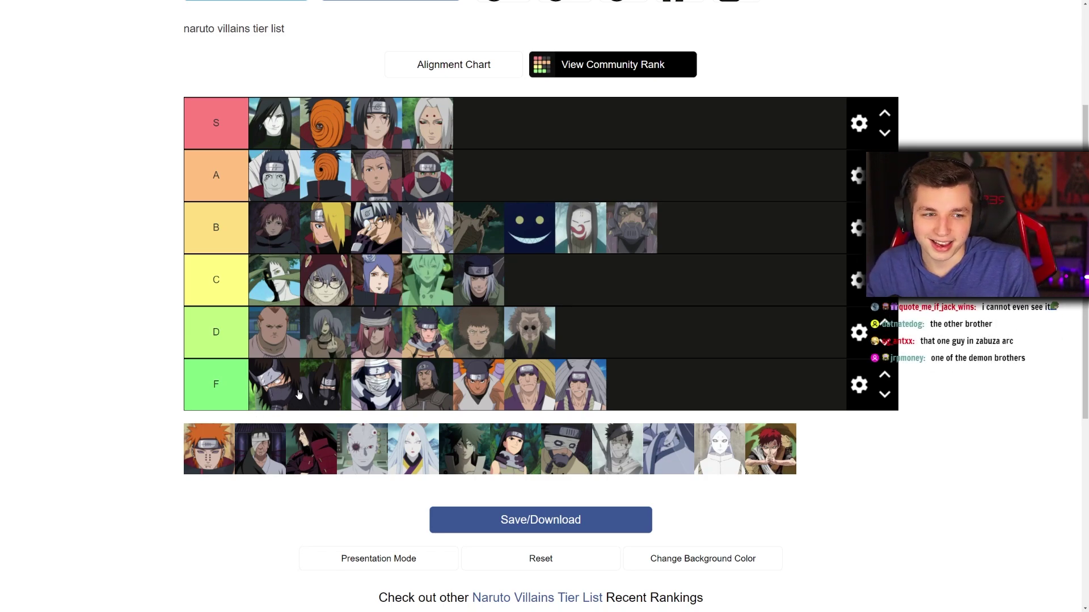
pyautogui.moveTo(258, 391); pyautogui.dragTo(327, 382)
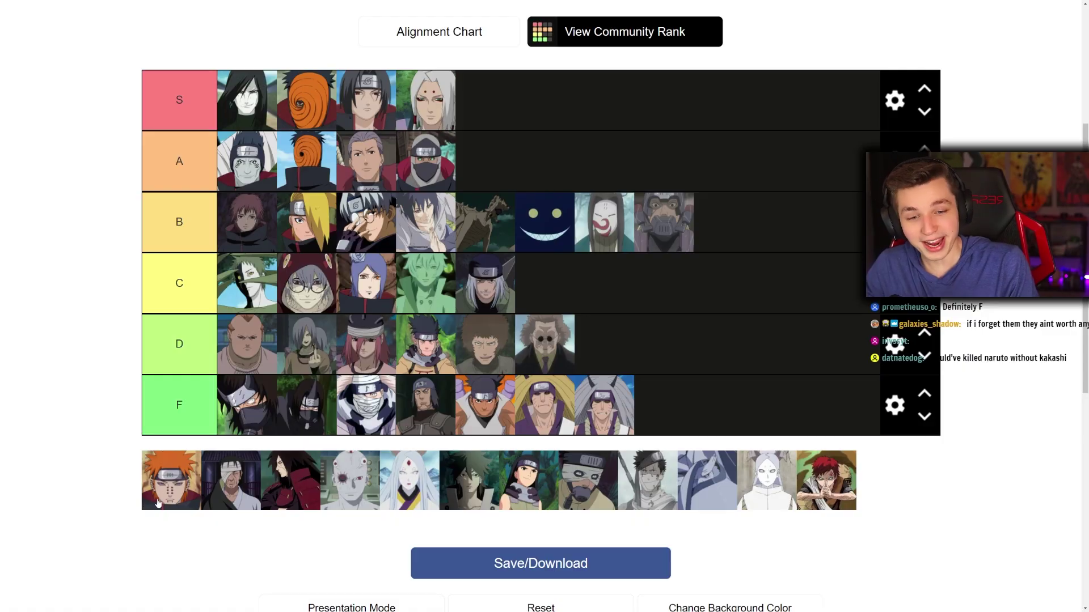
# - Rank Pain first in tier S ahead of Orochimaru, and place Danzo between Itachi and Kimimaro
pyautogui.moveTo(209, 449); pyautogui.dragTo(266, 105)
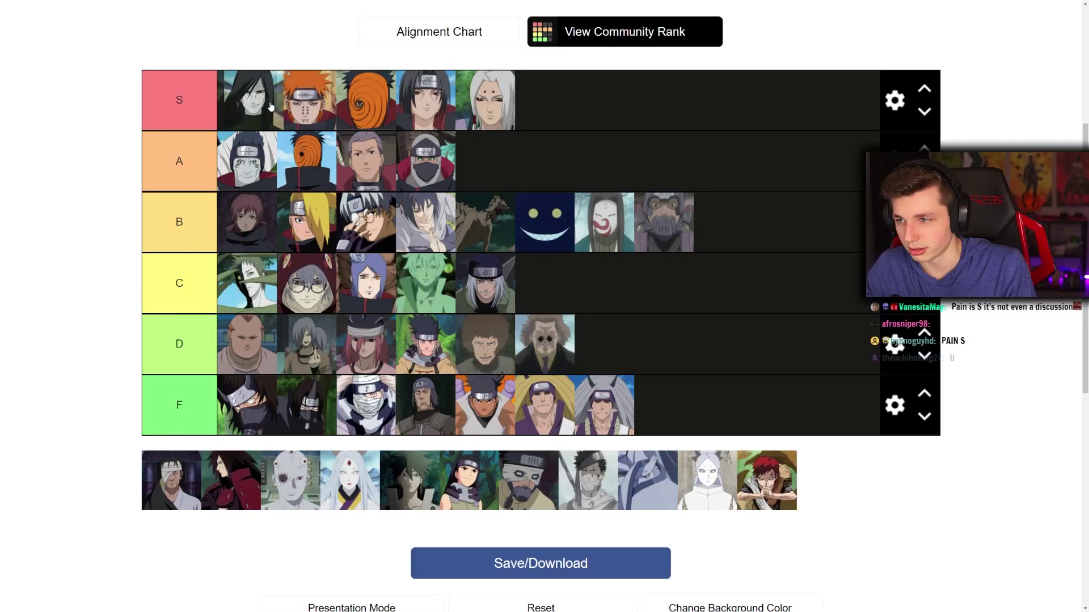
pyautogui.moveTo(272, 108); pyautogui.dragTo(300, 109)
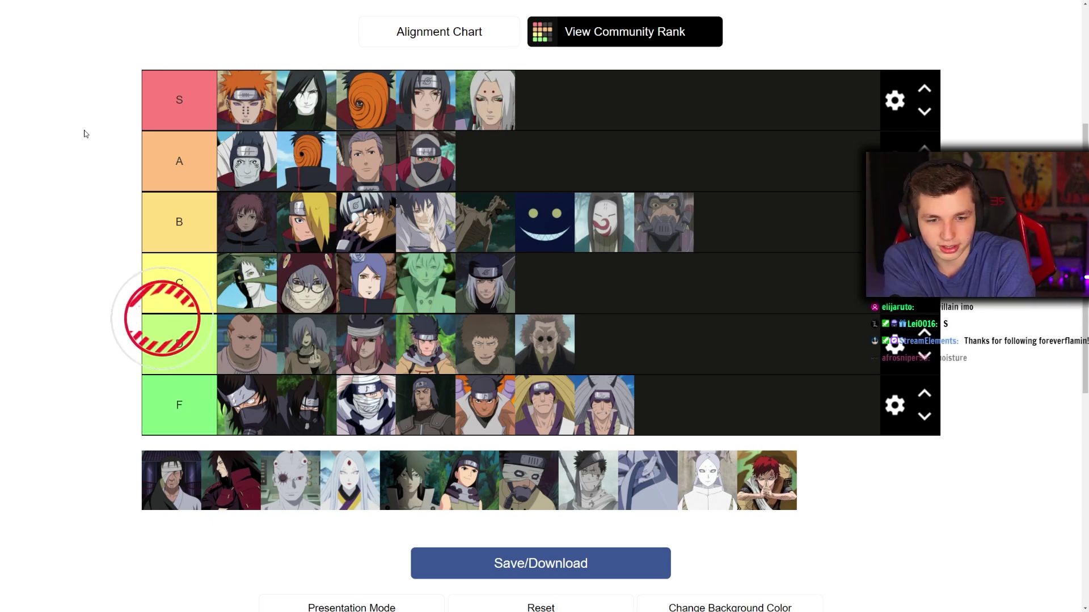
pyautogui.moveTo(269, 88); pyautogui.dragTo(677, 224)
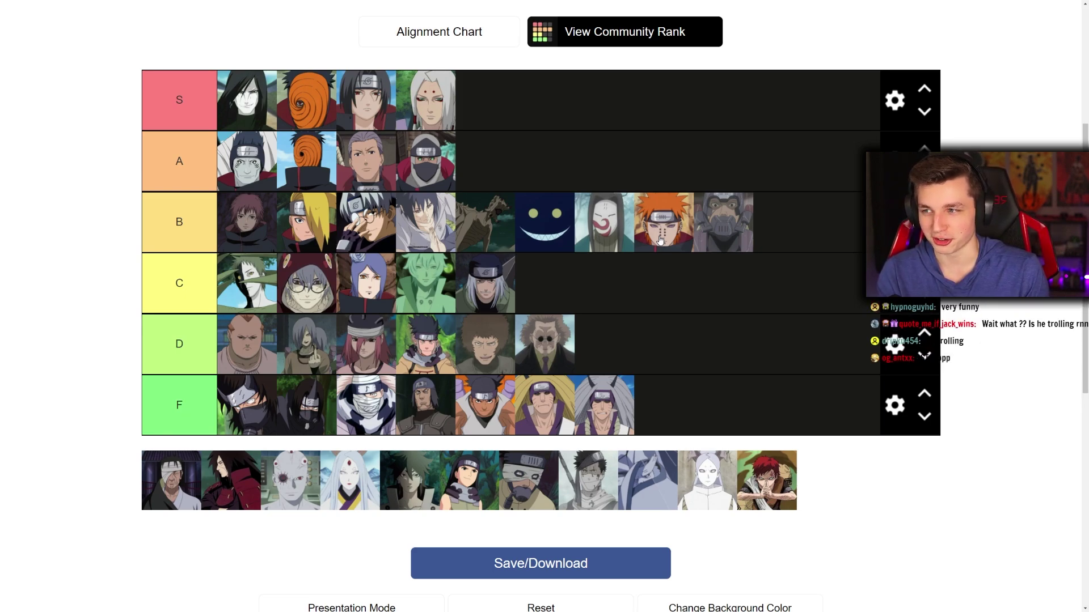
pyautogui.moveTo(660, 241); pyautogui.dragTo(243, 109)
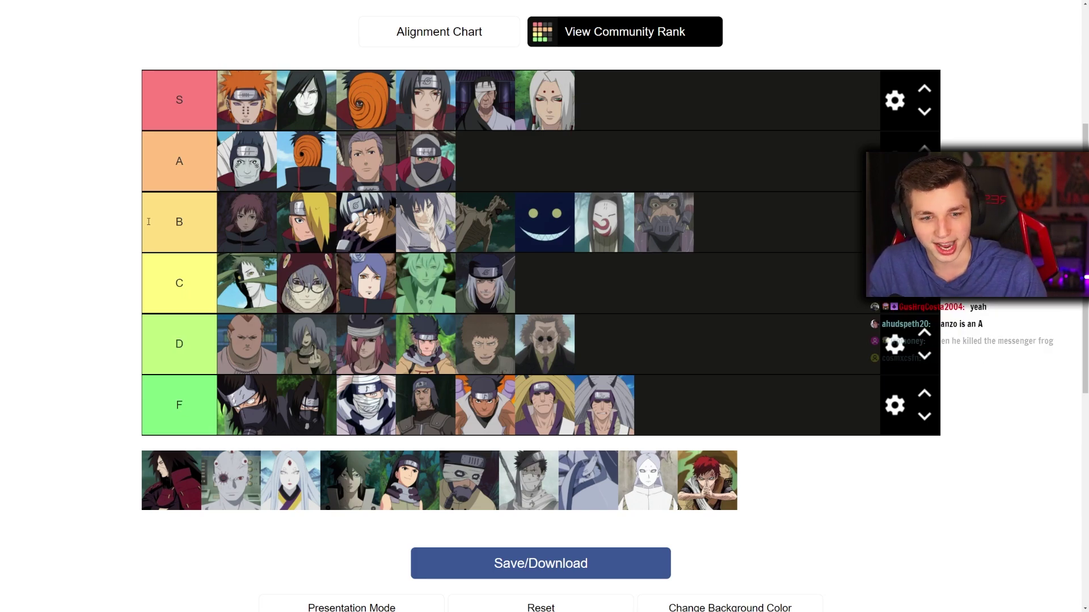
# - Place red-armored Madara second in tier S, between Pain and Orochimaru
pyautogui.moveTo(172, 480); pyautogui.dragTo(397, 497)
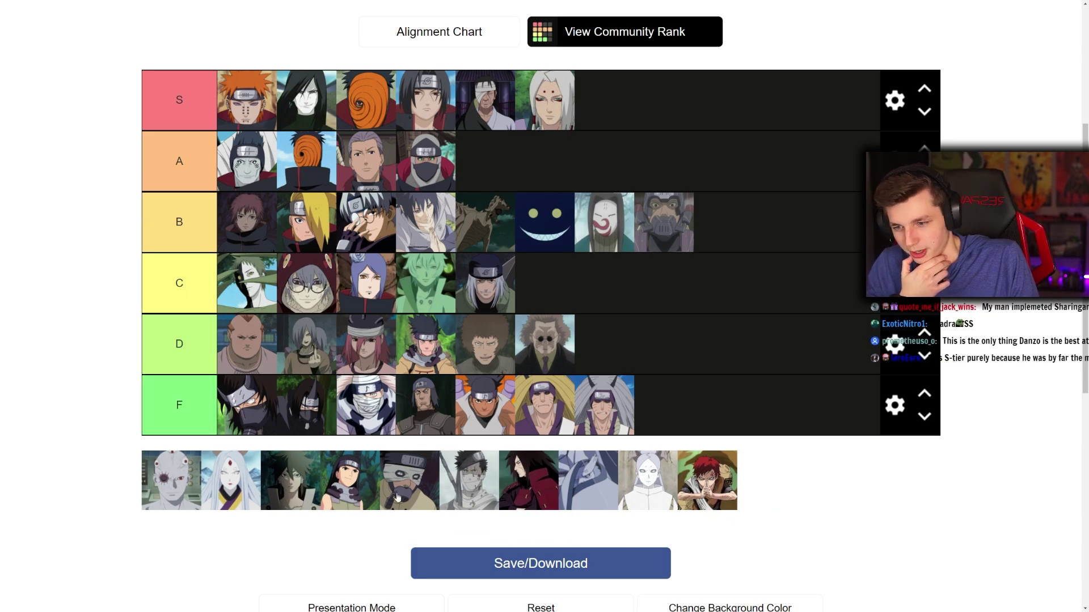
pyautogui.moveTo(499, 482); pyautogui.dragTo(629, 100)
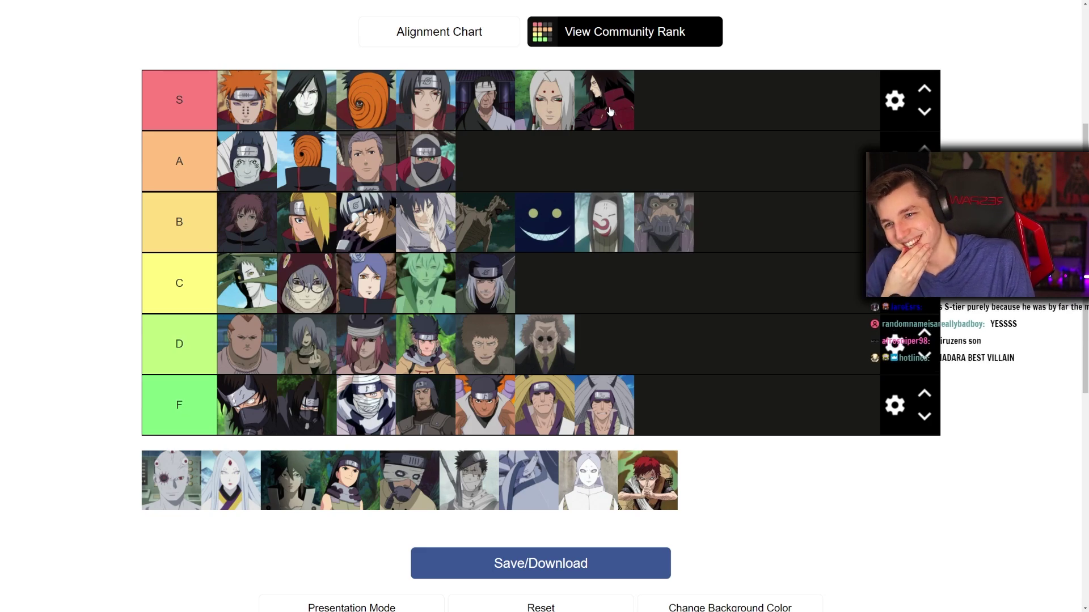
pyautogui.moveTo(586, 127); pyautogui.dragTo(340, 94)
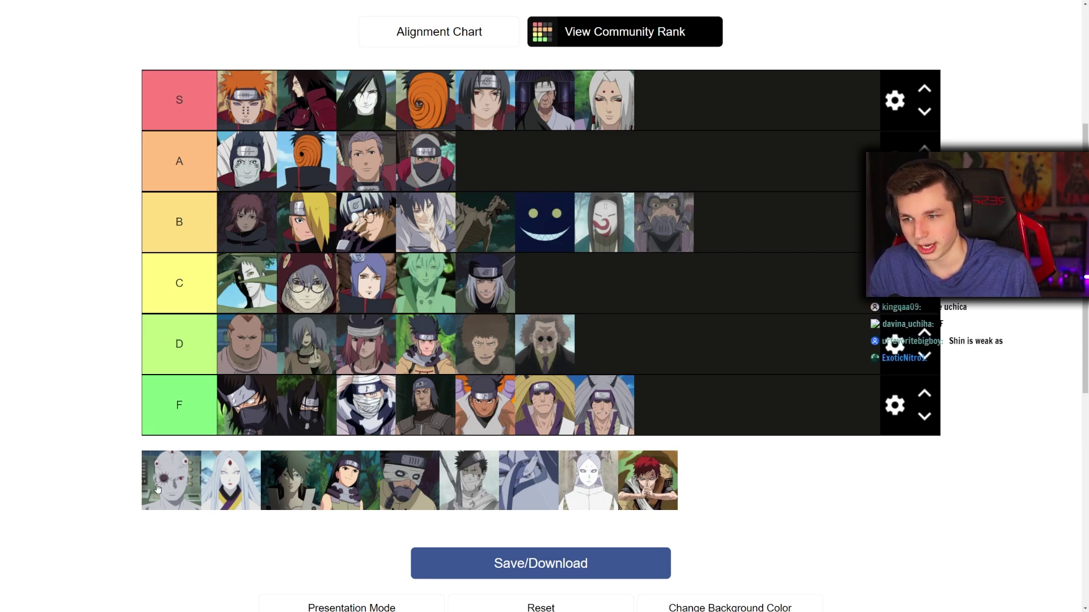
# - Place the pale dark-eyed man after Konan in tier C, and the black-haired kunoichi after the bandaged-face ninja in tier F
pyautogui.moveTo(160, 498); pyautogui.dragTo(443, 295)
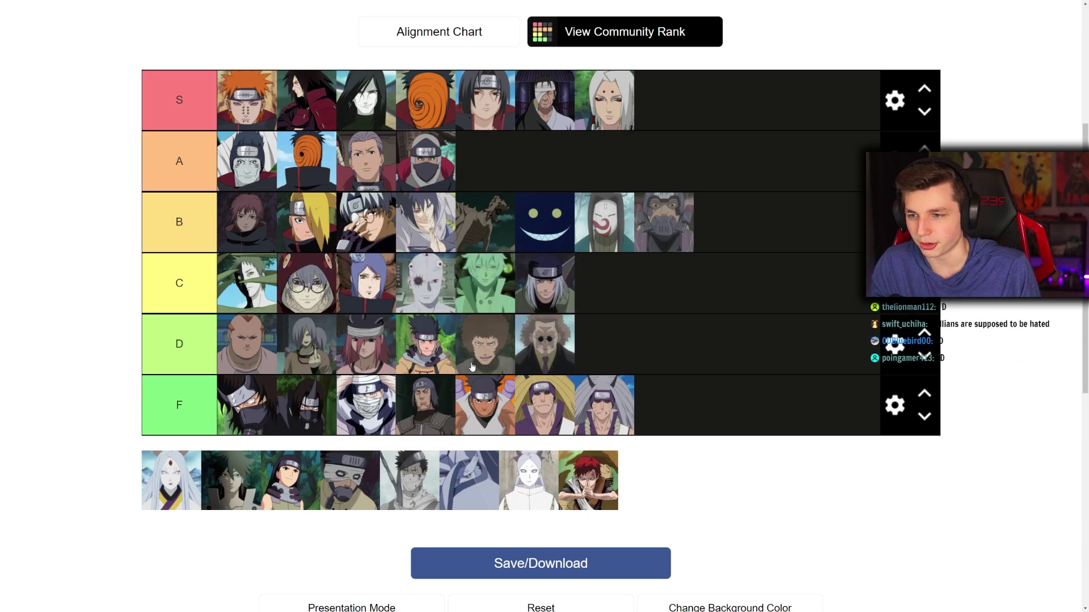
pyautogui.moveTo(295, 500); pyautogui.dragTo(384, 436)
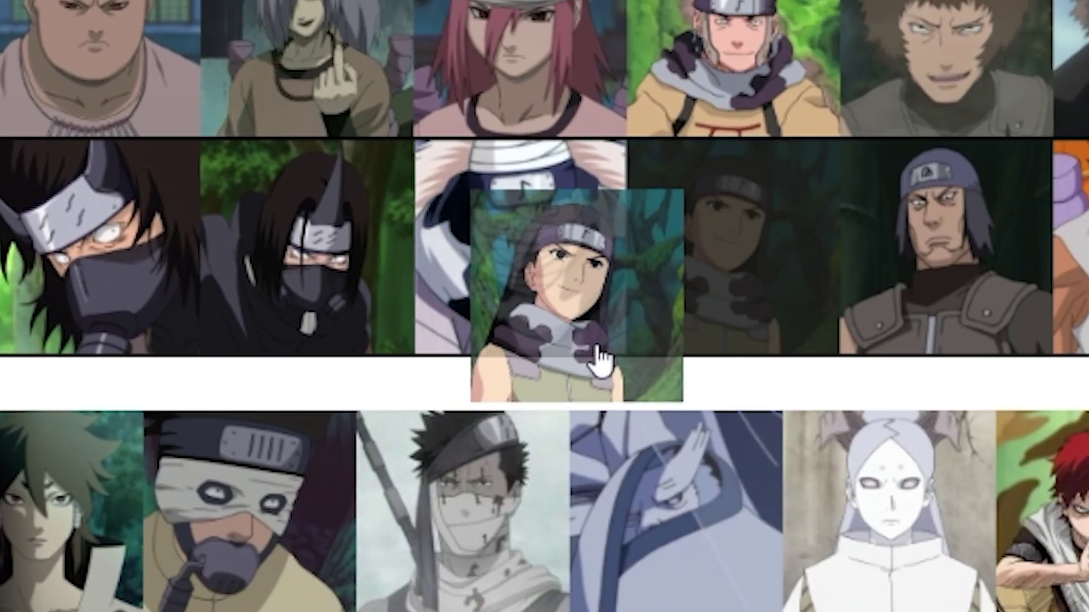
pyautogui.moveTo(598, 361); pyautogui.dragTo(658, 311)
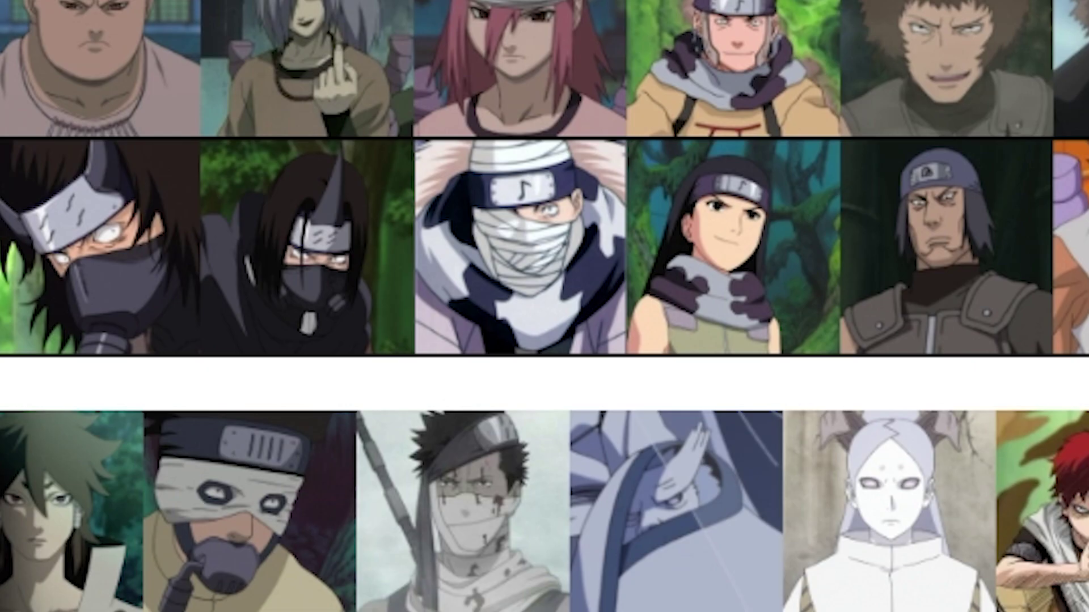
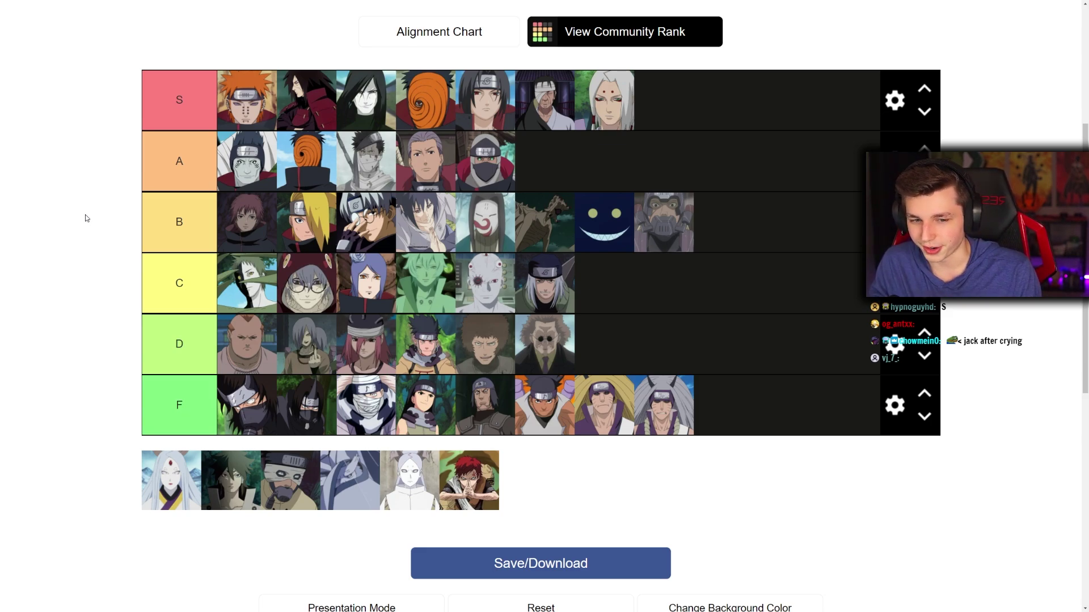
# - Rank Zabuza first and Kisame third in tier A, and place Indra, followed by Kaguya, between hooded Kabuto and Konan in tier C
pyautogui.moveTo(246, 168)
pyautogui.mouseDown()
pyautogui.moveTo(296, 166)
pyautogui.moveTo(244, 170)
pyautogui.mouseUp()
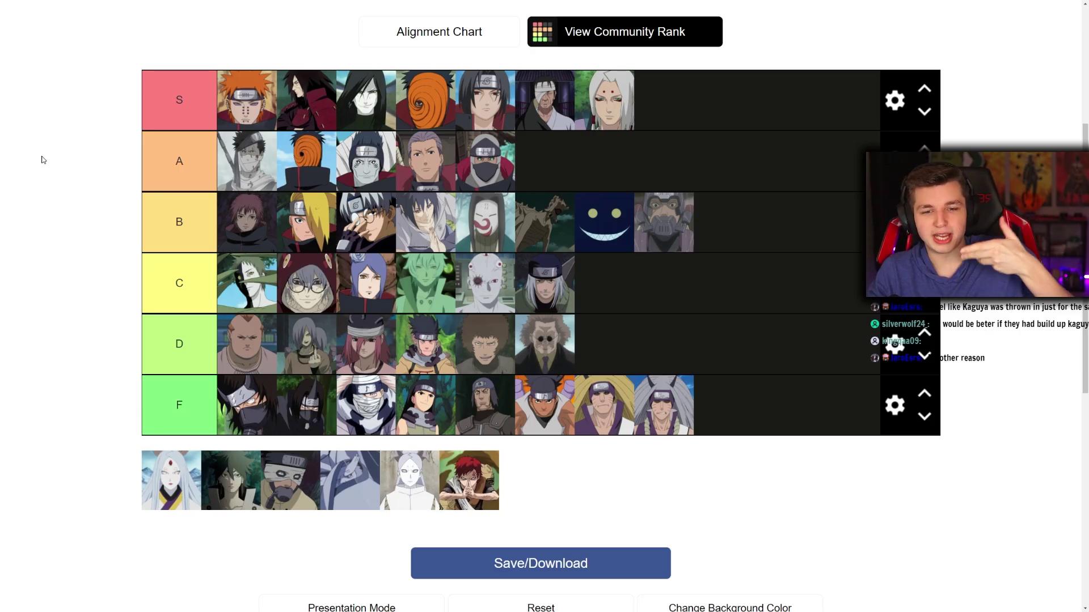
pyautogui.moveTo(161, 486); pyautogui.dragTo(329, 288)
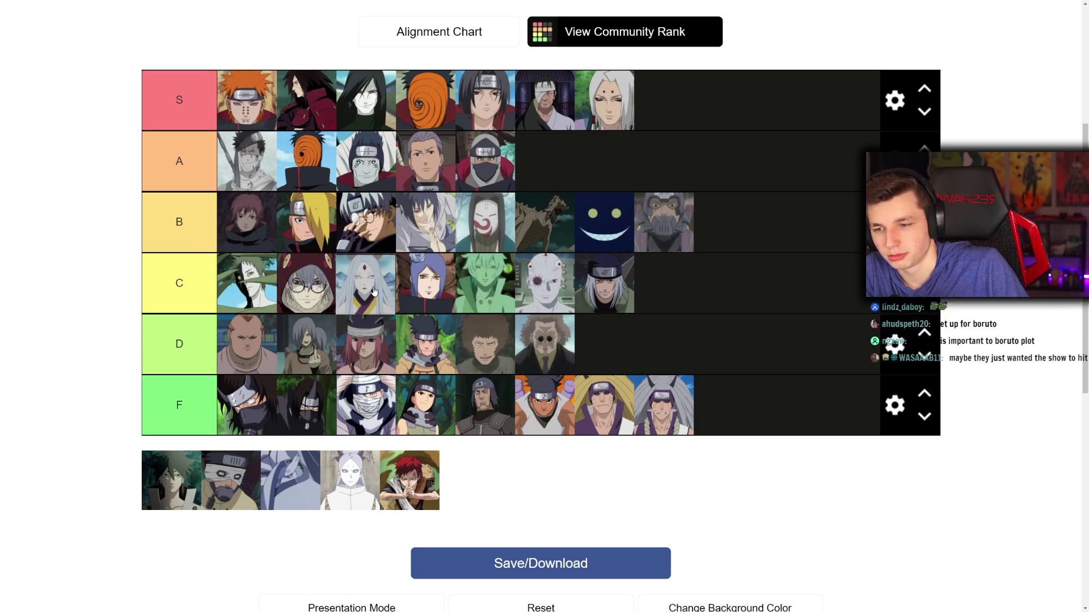
pyautogui.moveTo(375, 290)
pyautogui.mouseDown()
pyautogui.moveTo(374, 302)
pyautogui.moveTo(378, 291)
pyautogui.mouseUp()
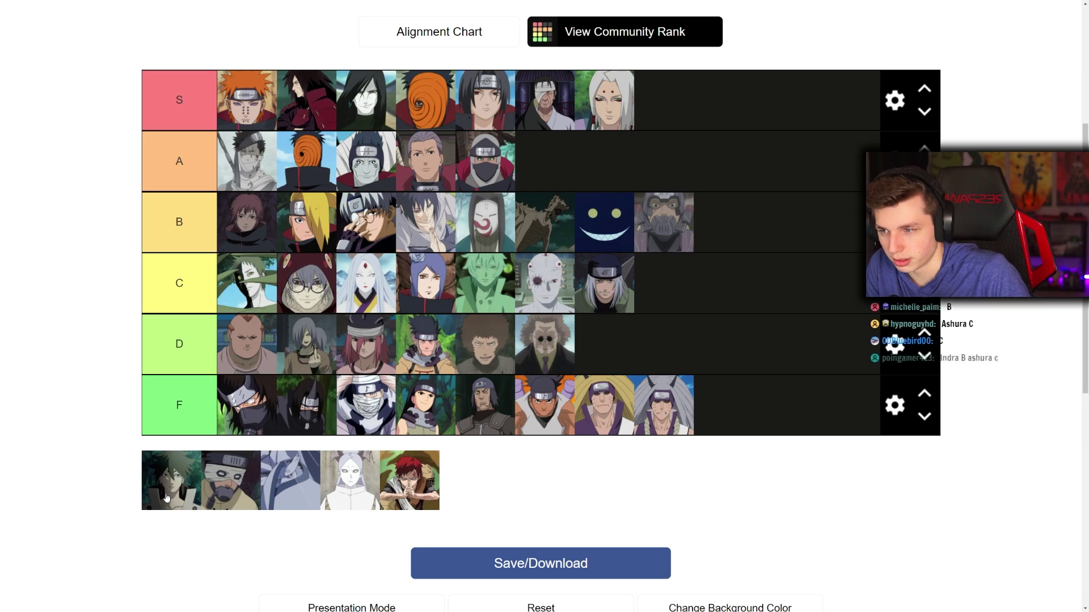
pyautogui.moveTo(167, 497); pyautogui.dragTo(395, 309)
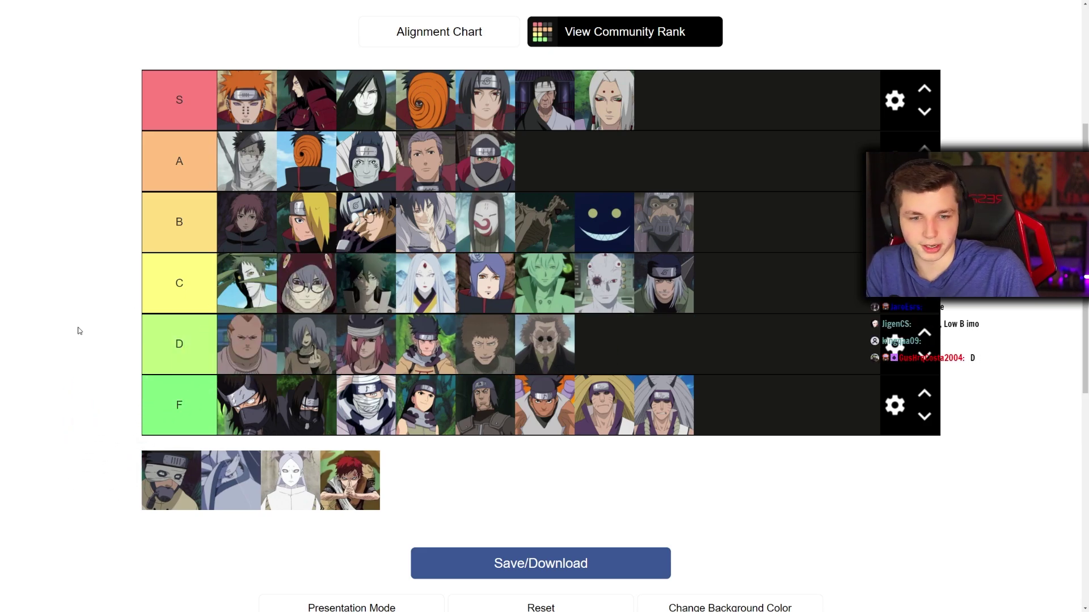
# - Place the unranked ninja with the goggles and breathing mask at the end of tier F
pyautogui.moveTo(182, 505); pyautogui.dragTo(190, 481)
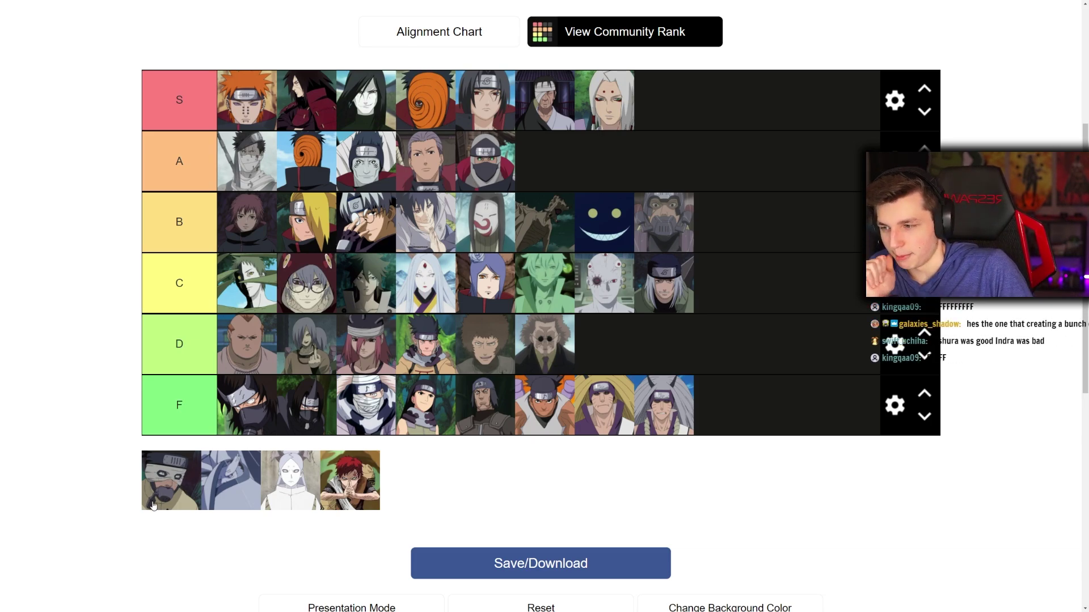
pyautogui.moveTo(152, 505); pyautogui.dragTo(352, 507)
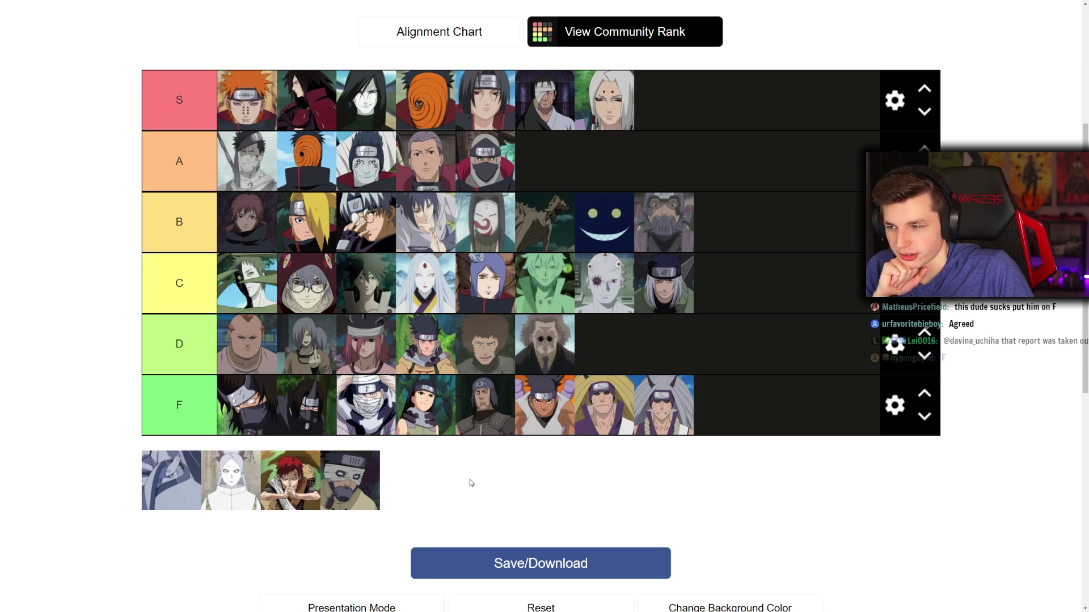
pyautogui.moveTo(351, 484); pyautogui.dragTo(621, 431)
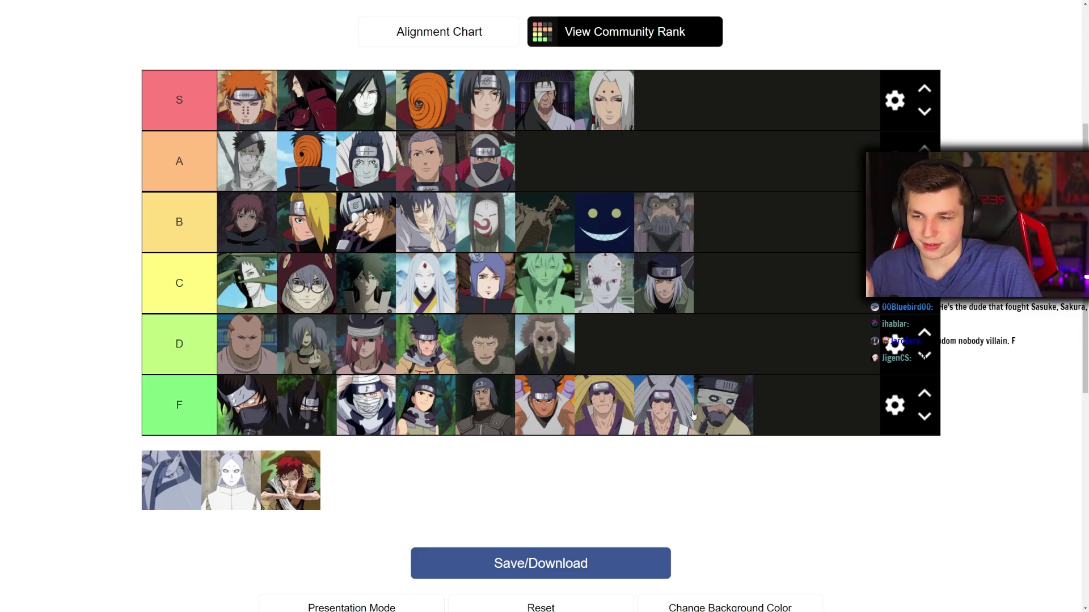
# - Reorder tier F so the kunoichi, the armored man and the orange-haired ninja rank second to fourth, ahead of the second black-masked ninja and the bandaged-face ninja
pyautogui.moveTo(485, 406); pyautogui.dragTo(363, 406)
pyautogui.moveTo(544, 405); pyautogui.dragTo(670, 406)
pyautogui.moveTo(425, 405); pyautogui.dragTo(664, 405)
pyautogui.moveTo(604, 405); pyautogui.dragTo(425, 406)
pyautogui.moveTo(306, 405); pyautogui.dragTo(528, 417)
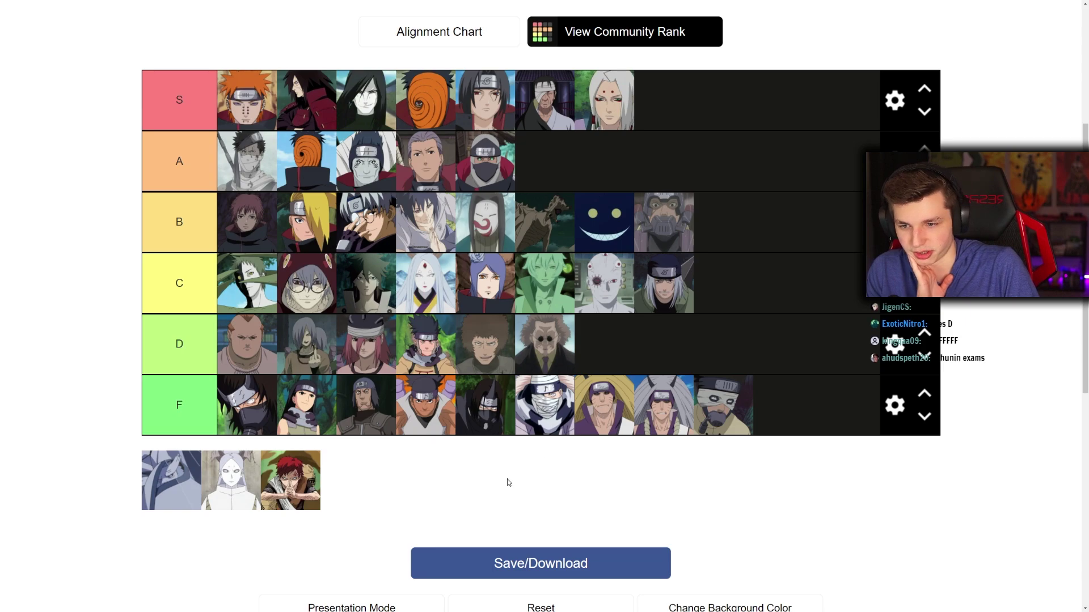
# - Rank red-haired Gaara at the end of tier A, after the masked Kakuzu
pyautogui.moveTo(301, 479); pyautogui.dragTo(170, 482)
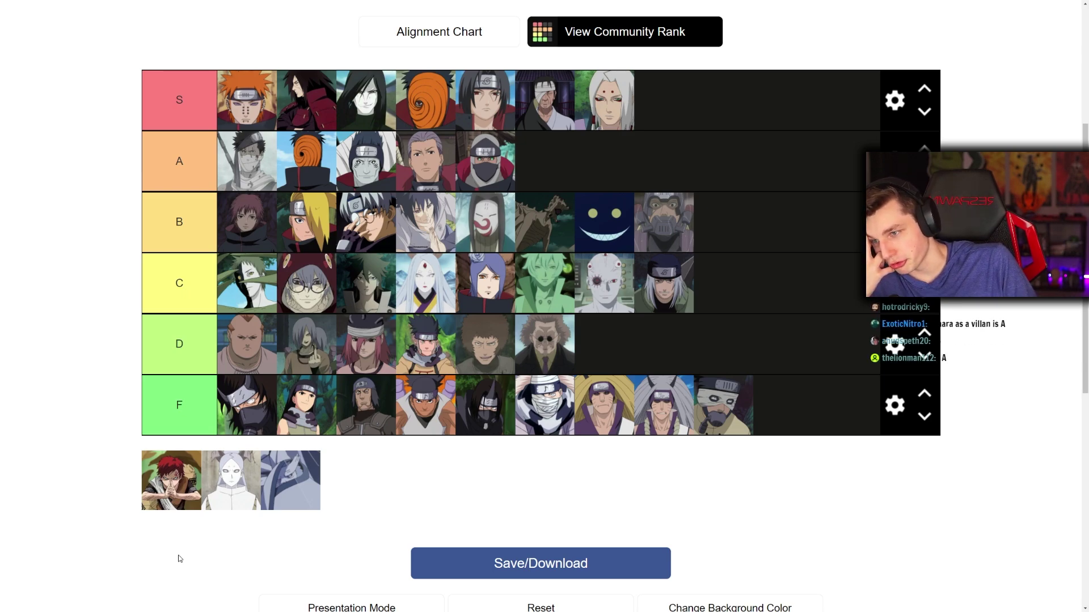
pyautogui.moveTo(190, 494); pyautogui.dragTo(610, 226)
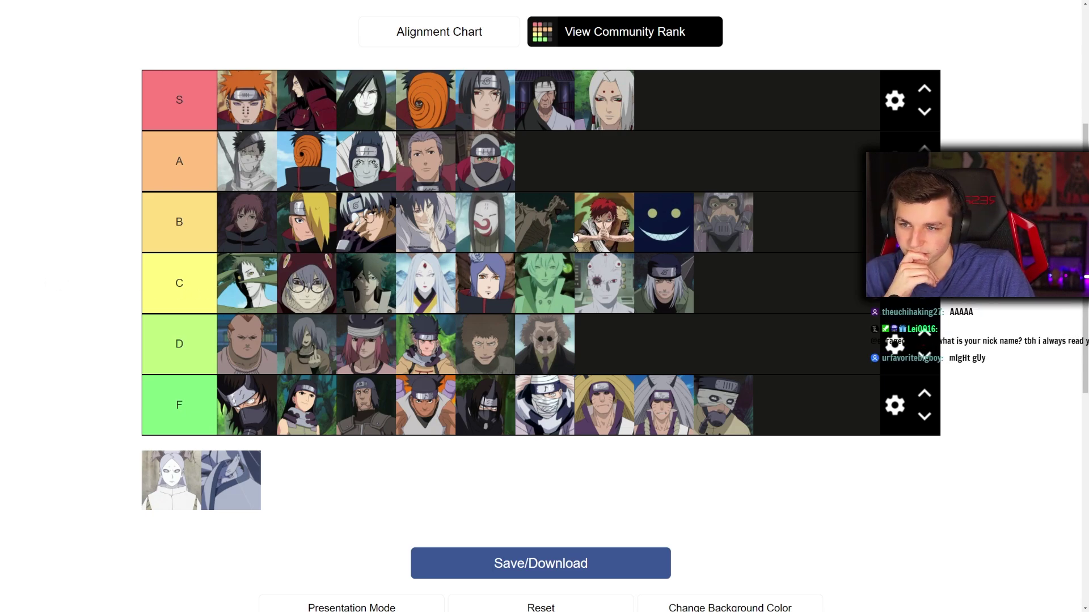
pyautogui.moveTo(609, 227); pyautogui.dragTo(544, 165)
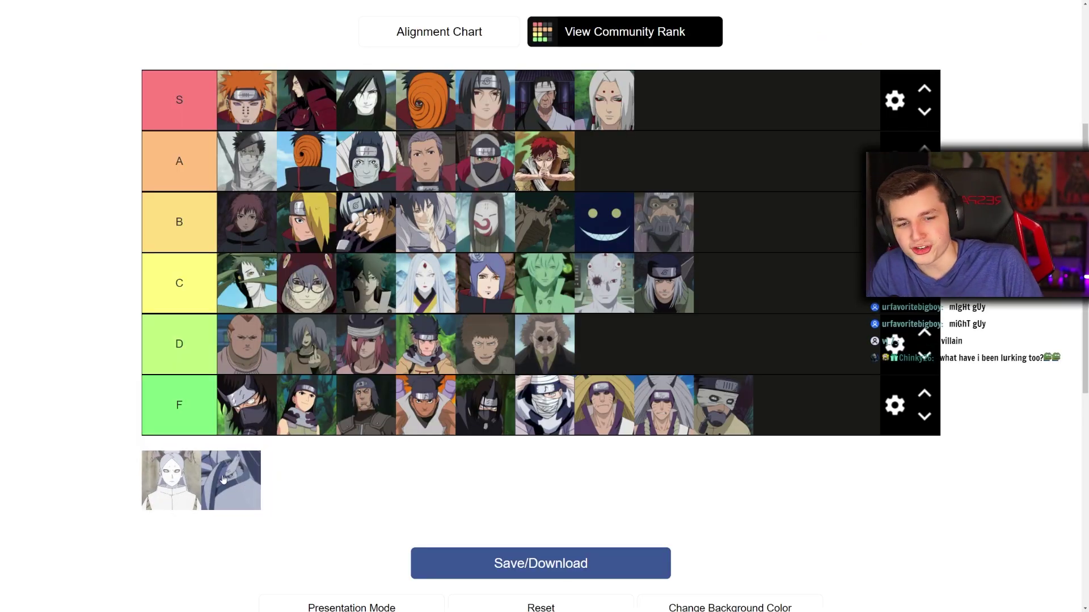
# - Place pale Momoshiki between Kisame and Hidan in tier A, and the remaining blue-tinted villain at the end of tier B
pyautogui.moveTo(233, 485); pyautogui.dragTo(248, 503)
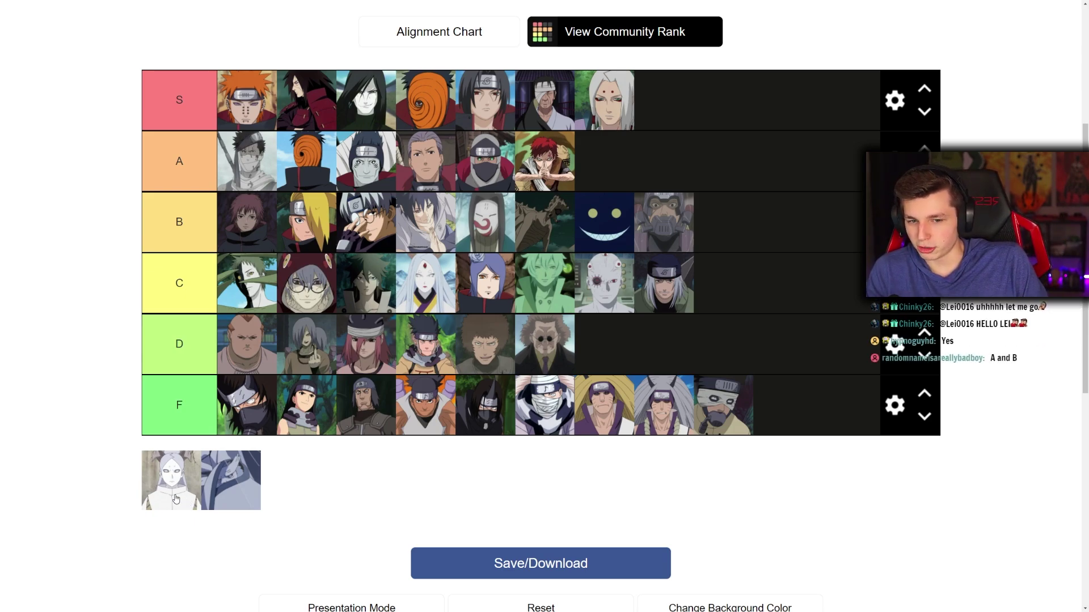
pyautogui.moveTo(175, 499); pyautogui.dragTo(429, 175)
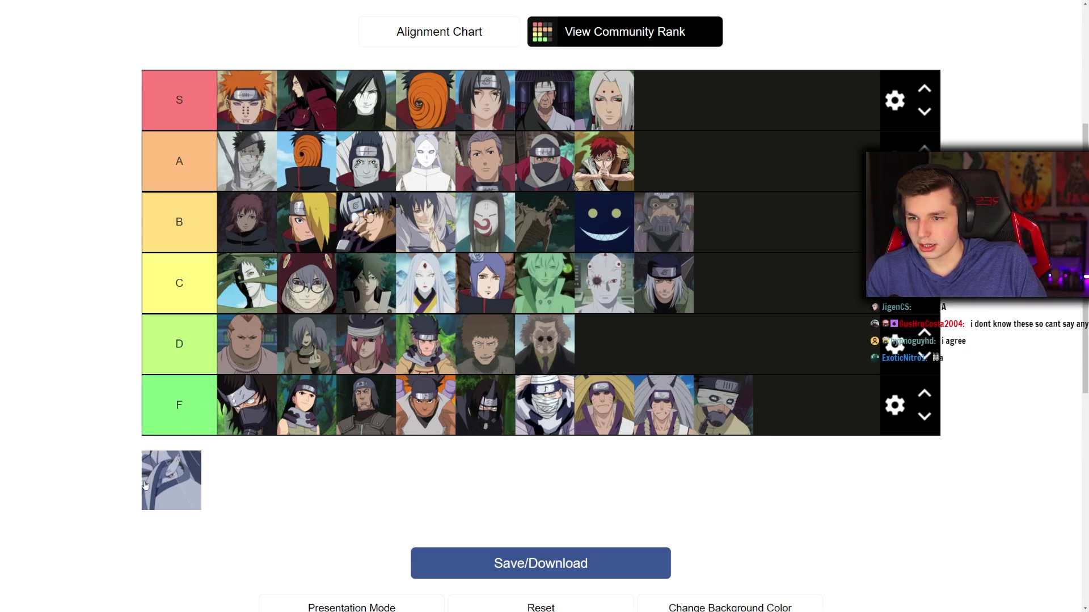
pyautogui.moveTo(151, 485); pyautogui.dragTo(707, 248)
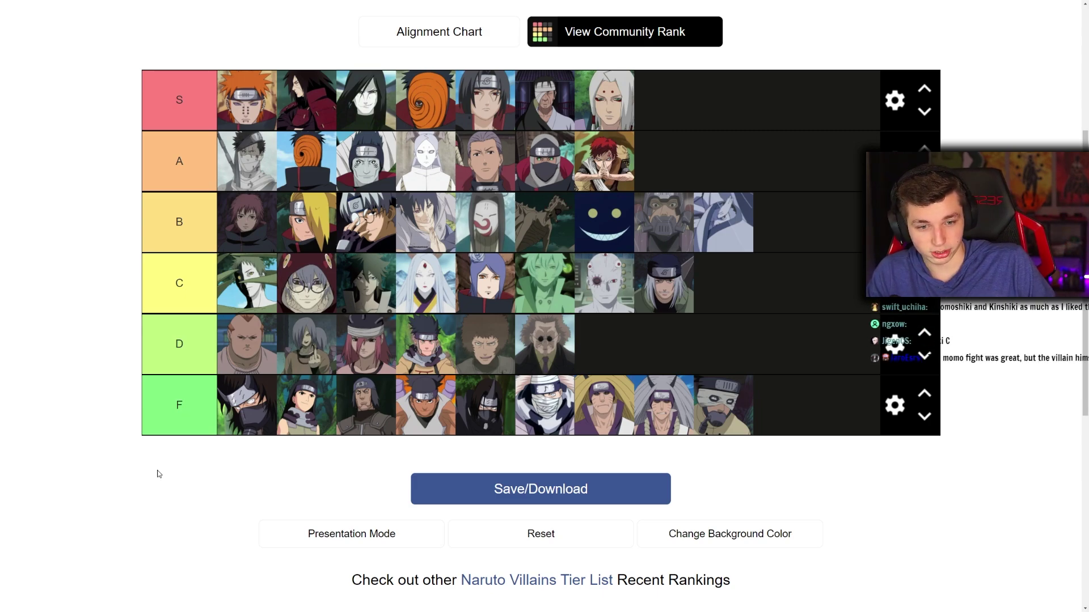
# - Move the dark-blue smiling face to fourth in tier B, directly after Kabuto with the glasses
pyautogui.hotkey('ctrl', '+')
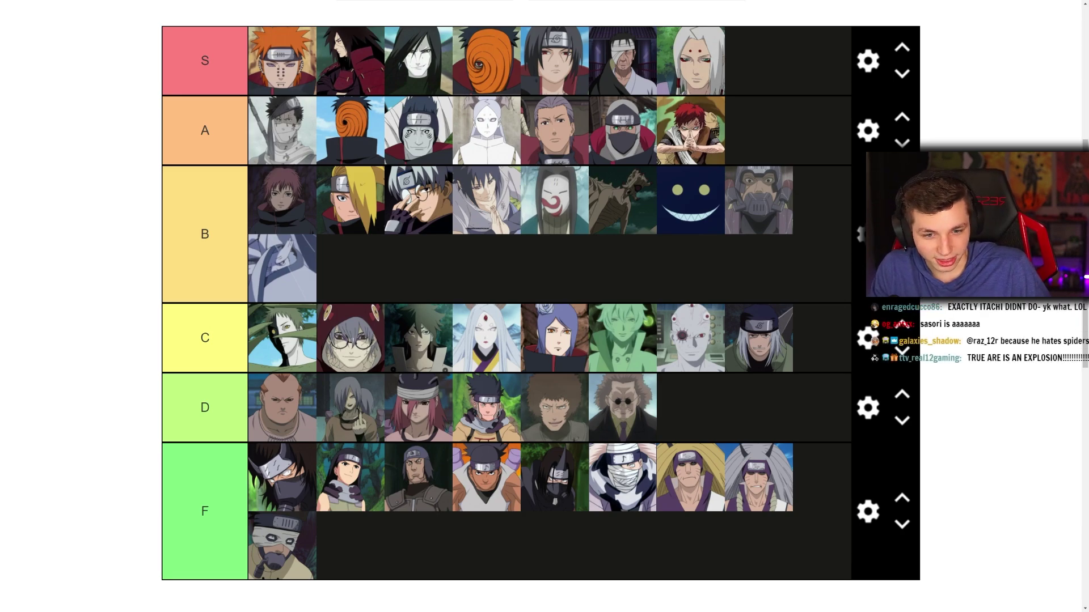
pyautogui.moveTo(690, 200); pyautogui.dragTo(486, 200)
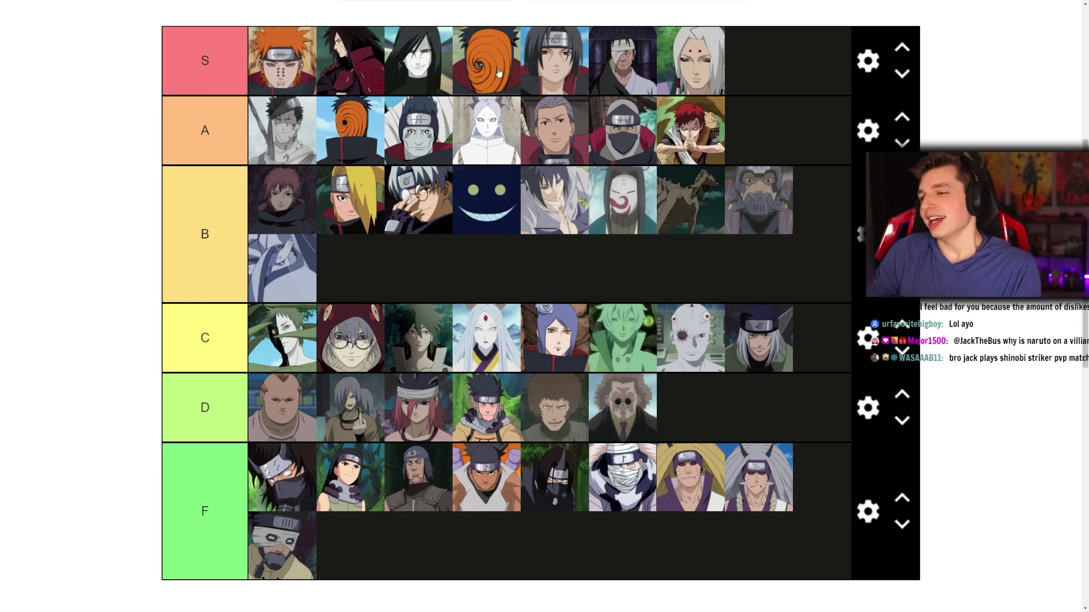